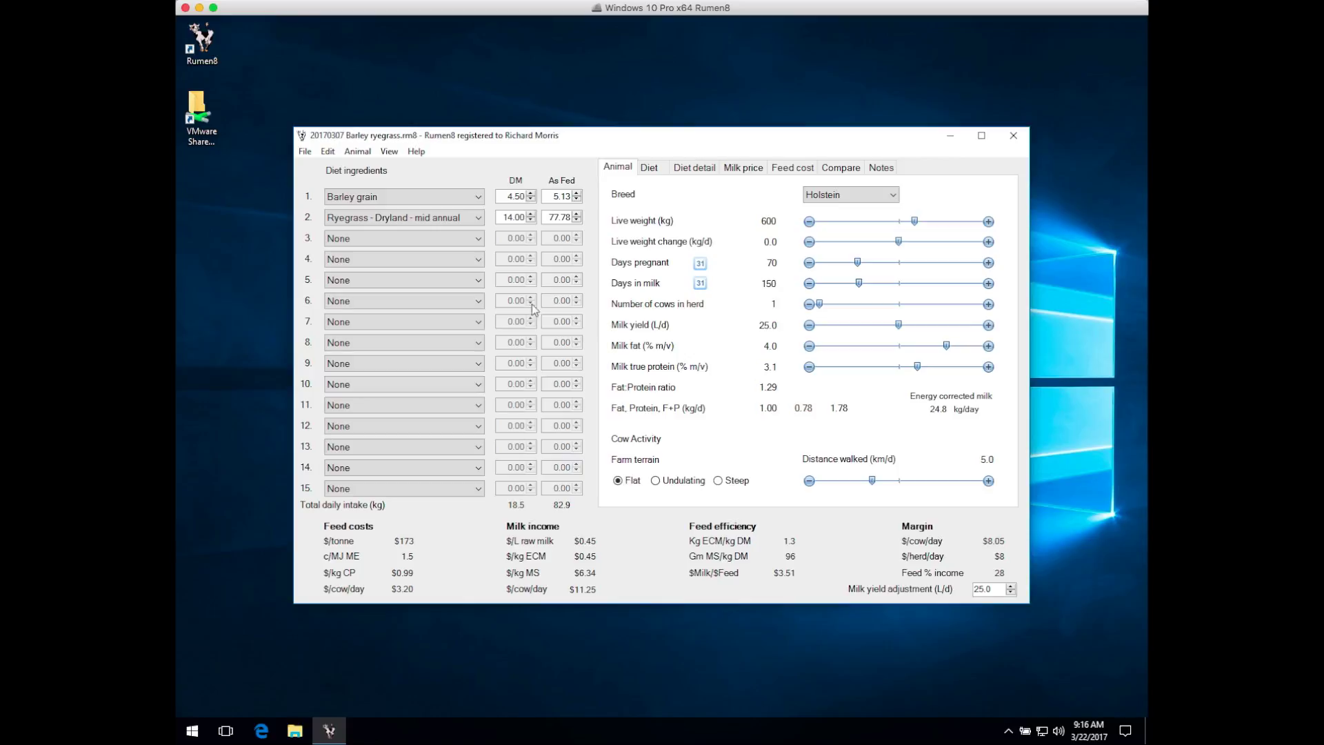
Open the Feed Editor from Edit > Edit feeds to list all 153 library feeds
left_click(328, 152)
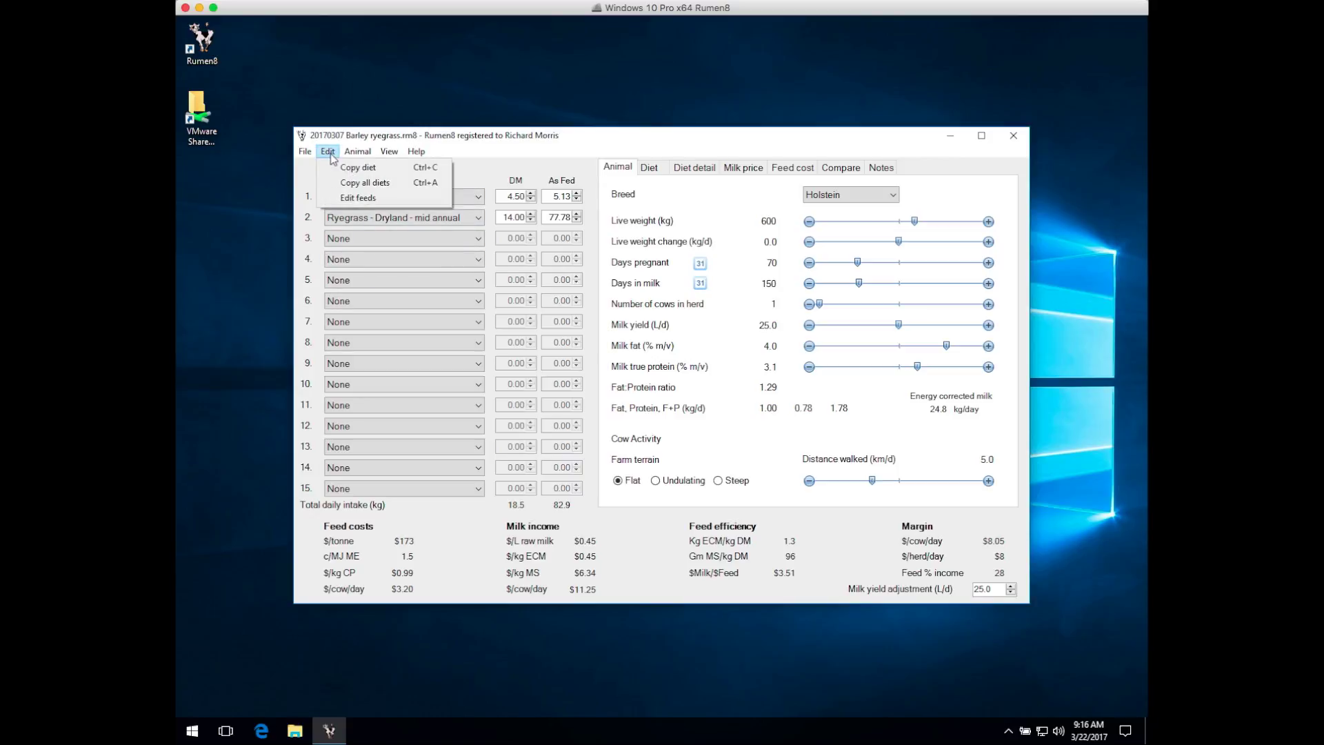
left_click(369, 199)
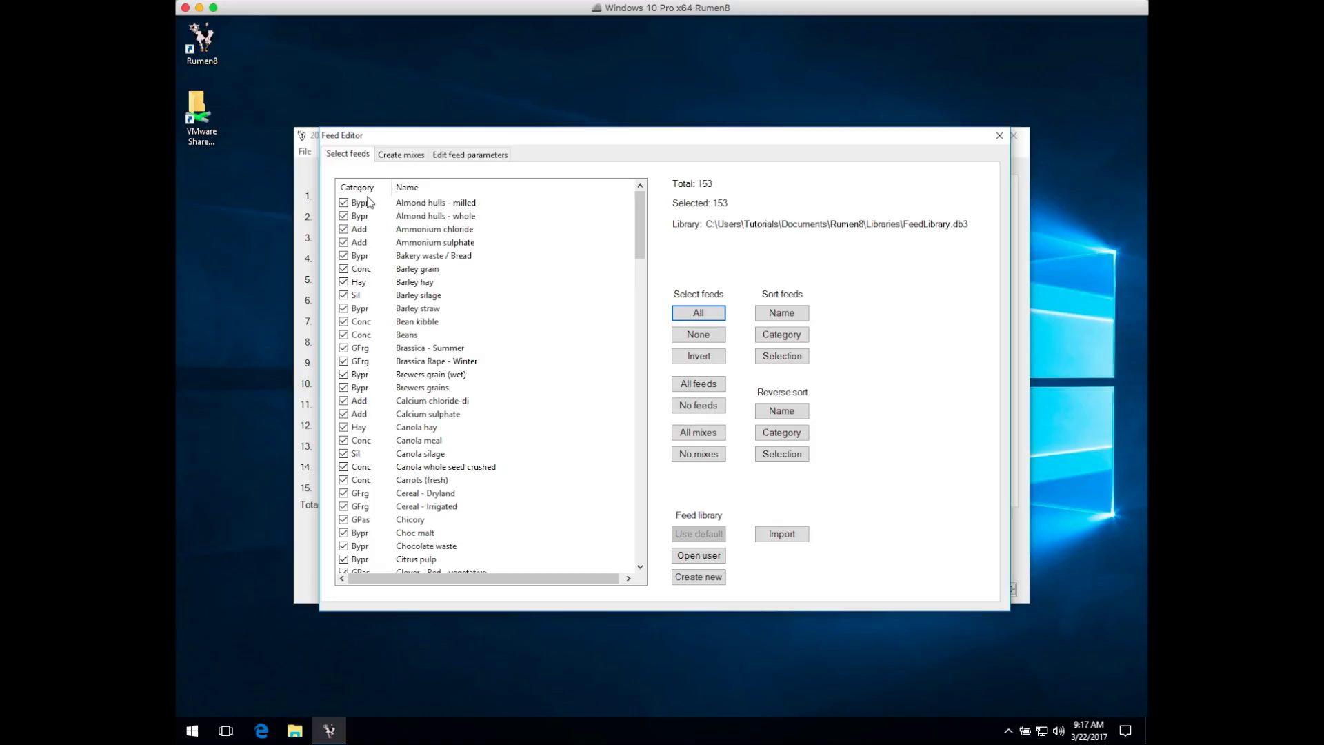
left_click(412, 155)
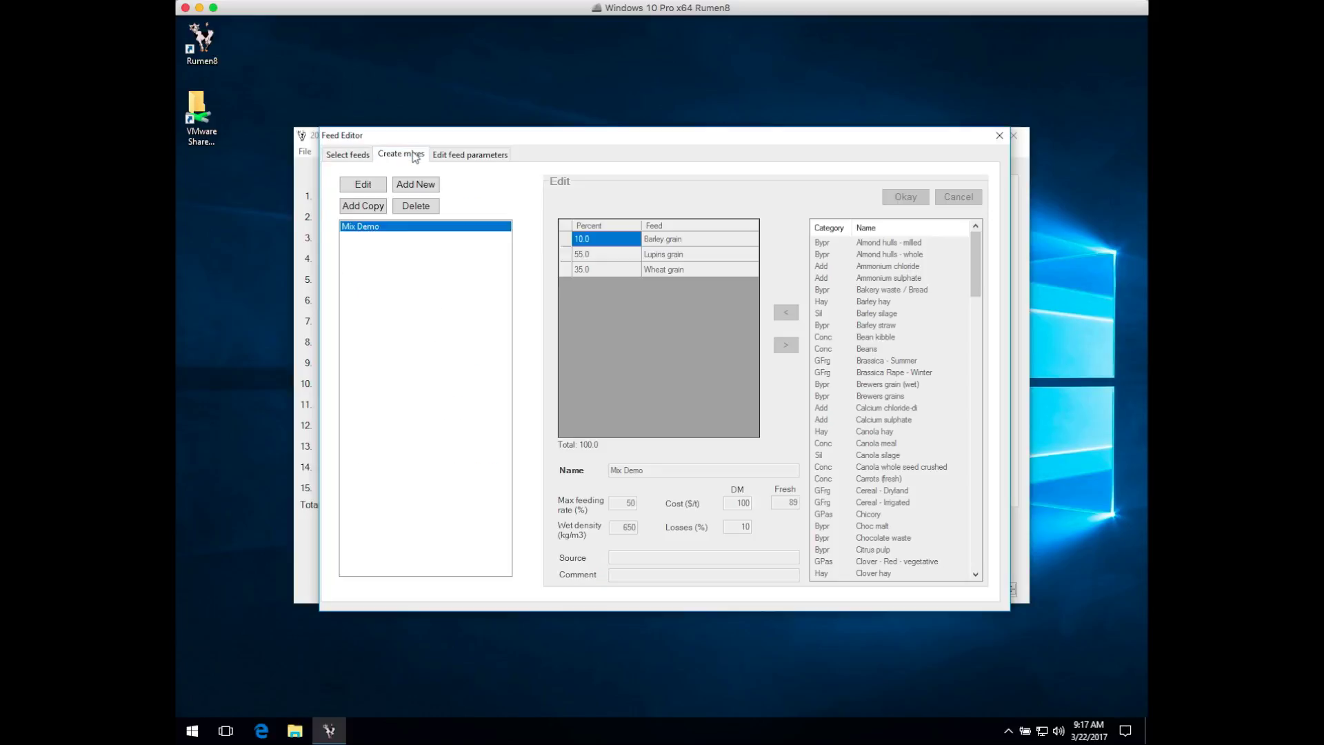
left_click(483, 159)
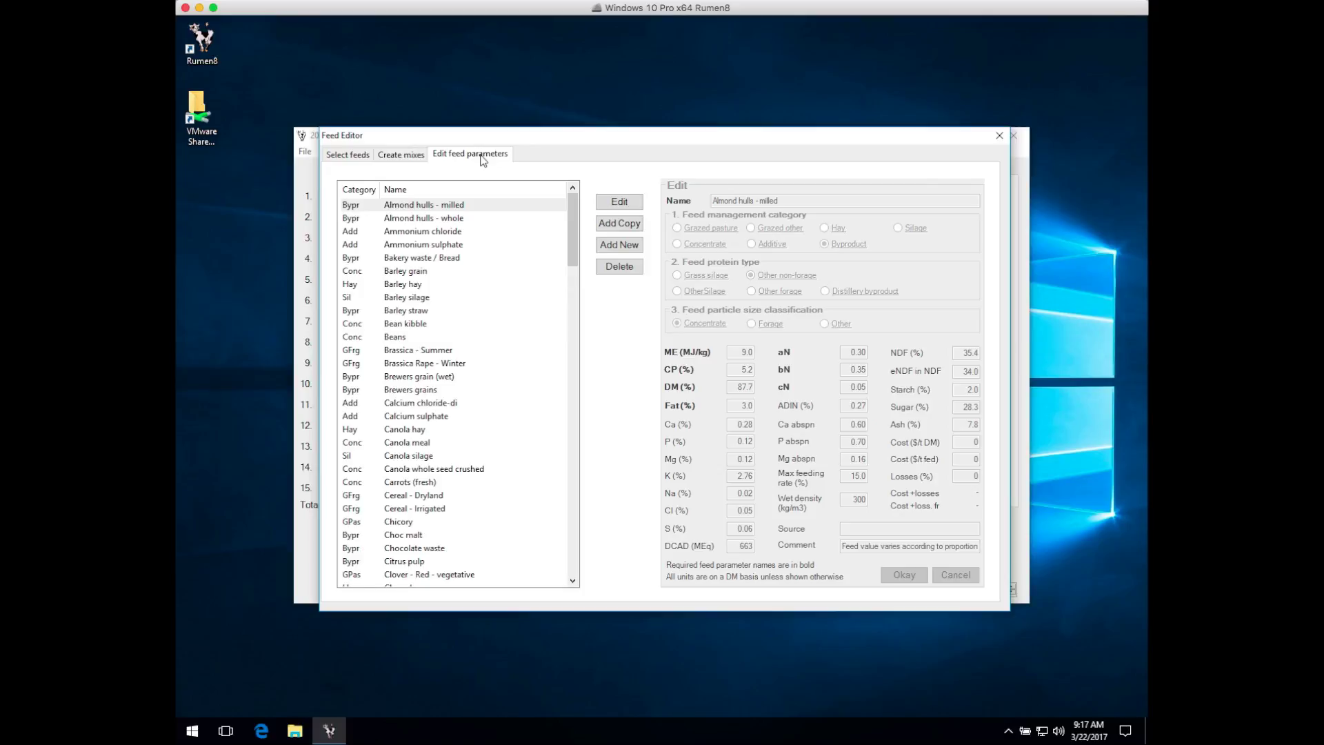
left_click(342, 161)
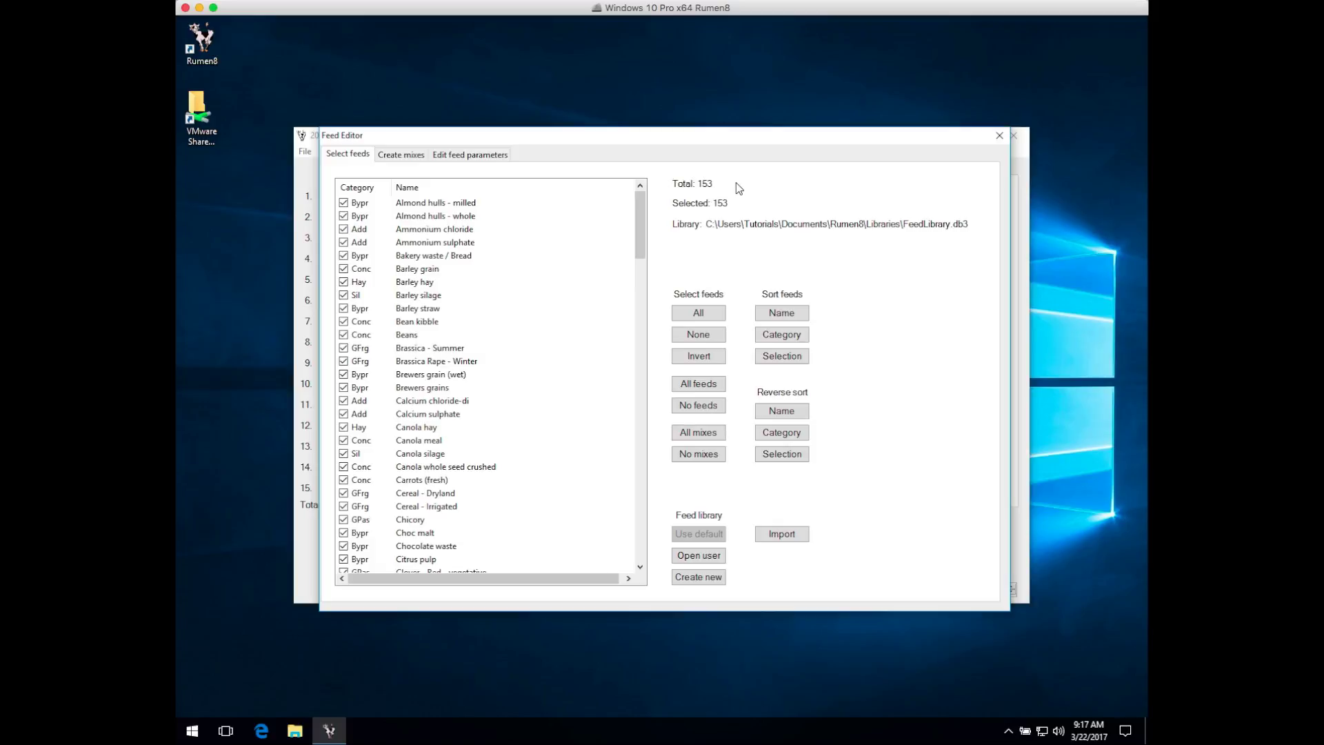
mouse_move(733, 188)
mouse_move(742, 239)
left_click(343, 203)
Untick Brassica - Summer and Brassica Rape - Winter, test None, and end with all feeds selected
left_click(343, 349)
left_click(344, 362)
left_click(720, 314)
left_click(720, 335)
left_click(702, 316)
Switch to the feed parameter editor, which shows Almond hulls - milled
mouse_move(911, 239)
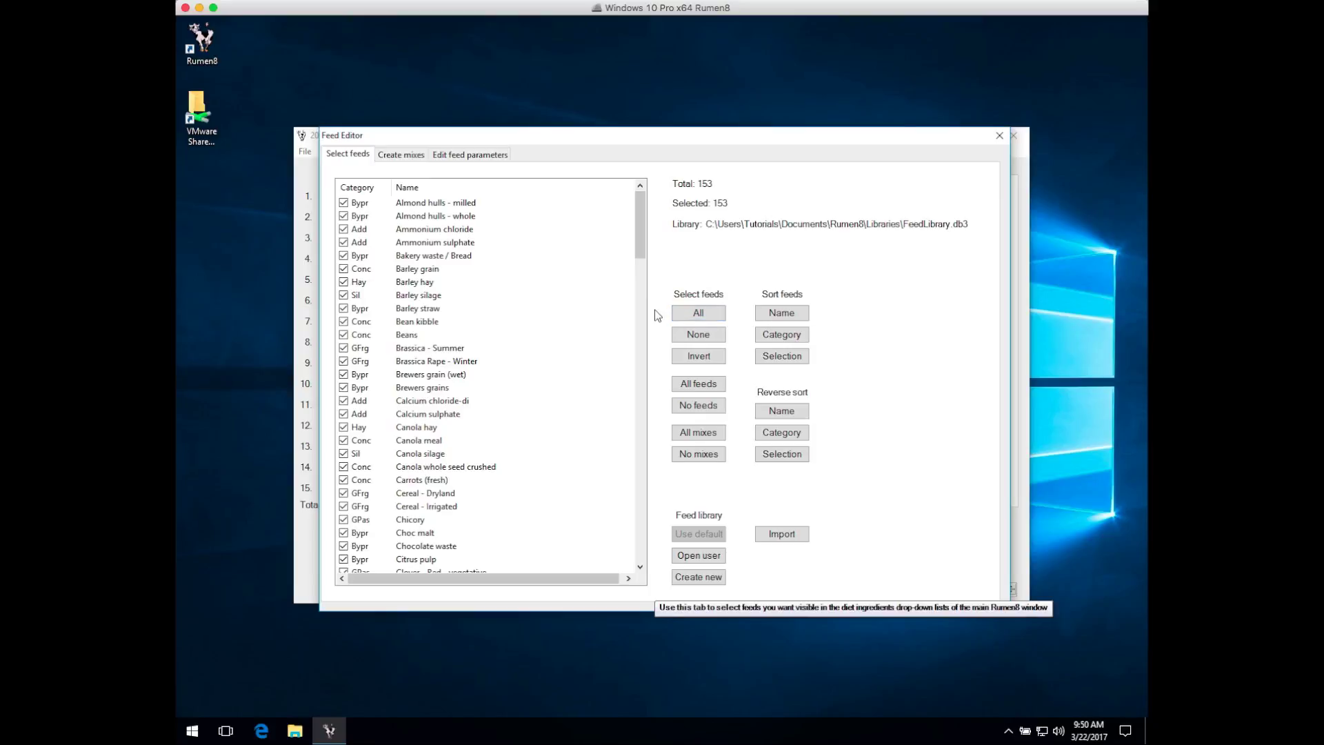
left_click(474, 156)
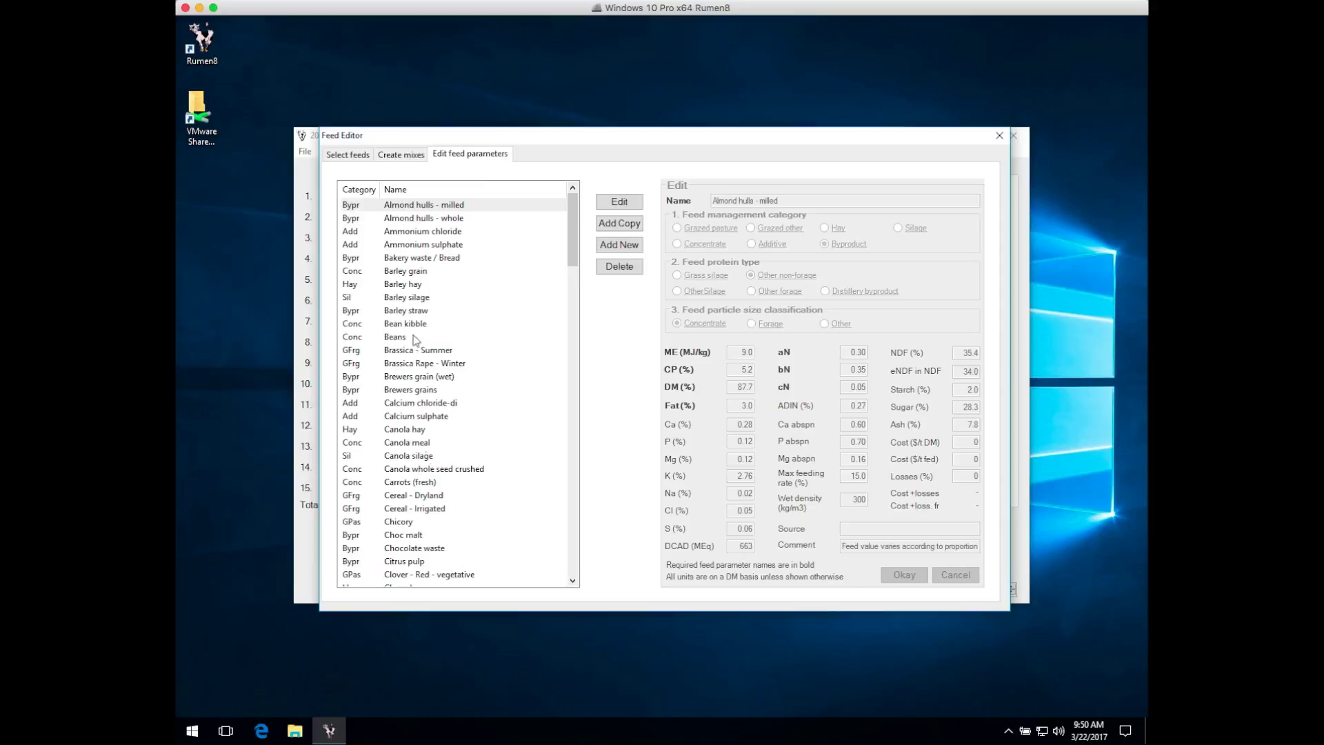
Display the parameter values for Almond hulls - whole
mouse_move(572, 234)
left_mouse_down()
mouse_move(570, 404)
mouse_move(569, 228)
left_mouse_up()
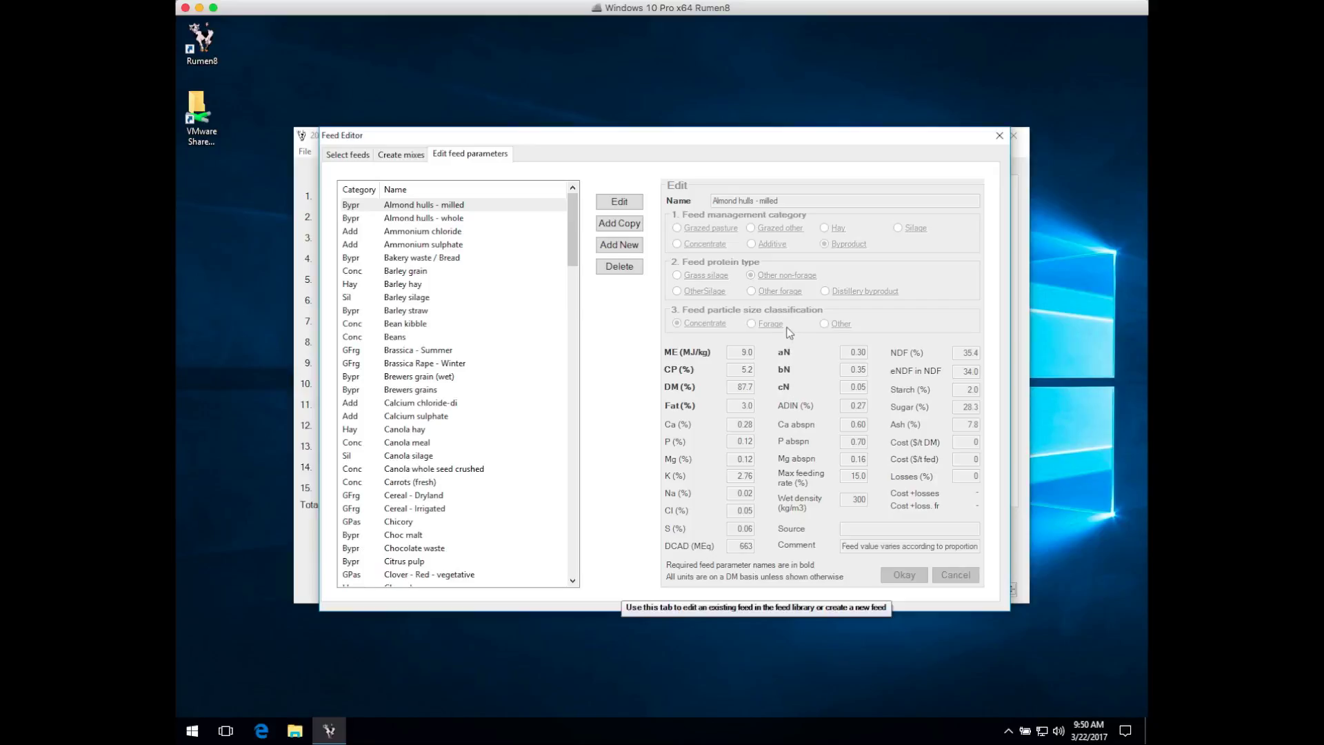
left_click(427, 218)
View several feeds, ending on Barley grain, and create a copy of Barley grain
left_click(428, 354)
left_click(423, 405)
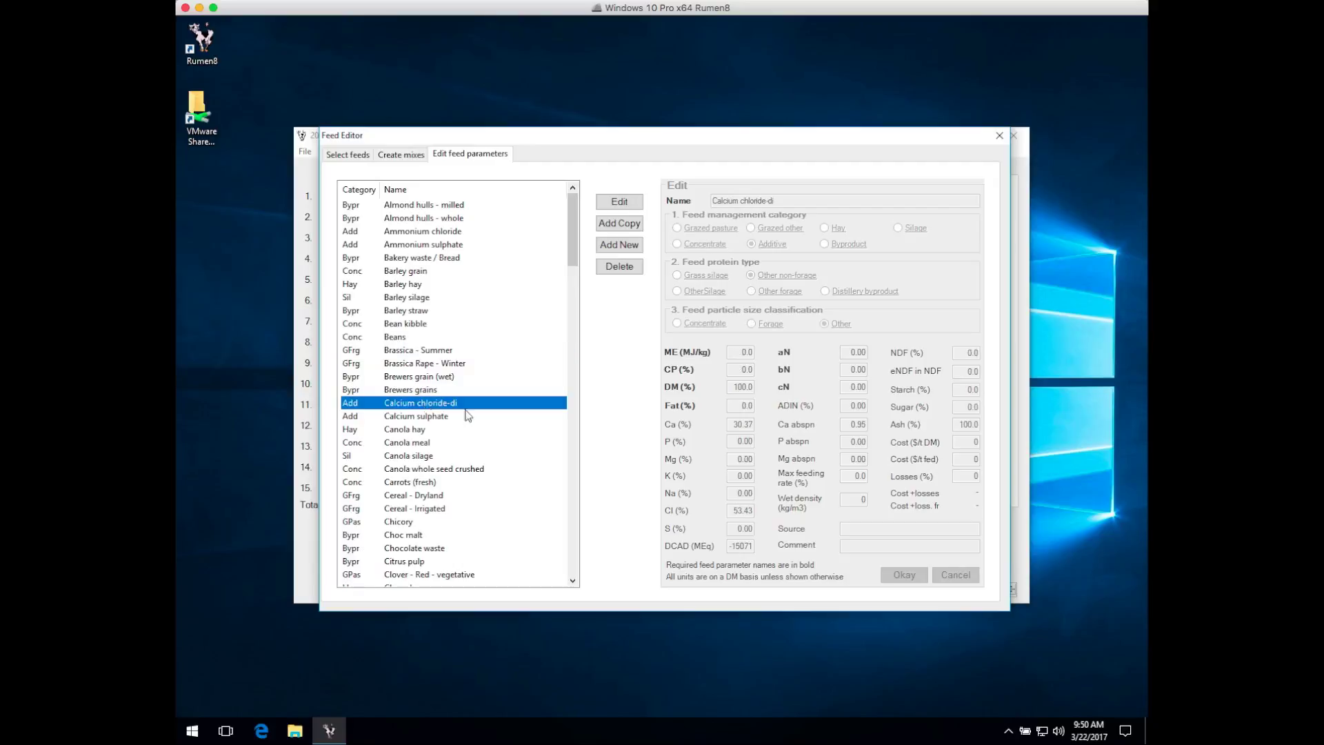
left_click(428, 457)
left_click(426, 392)
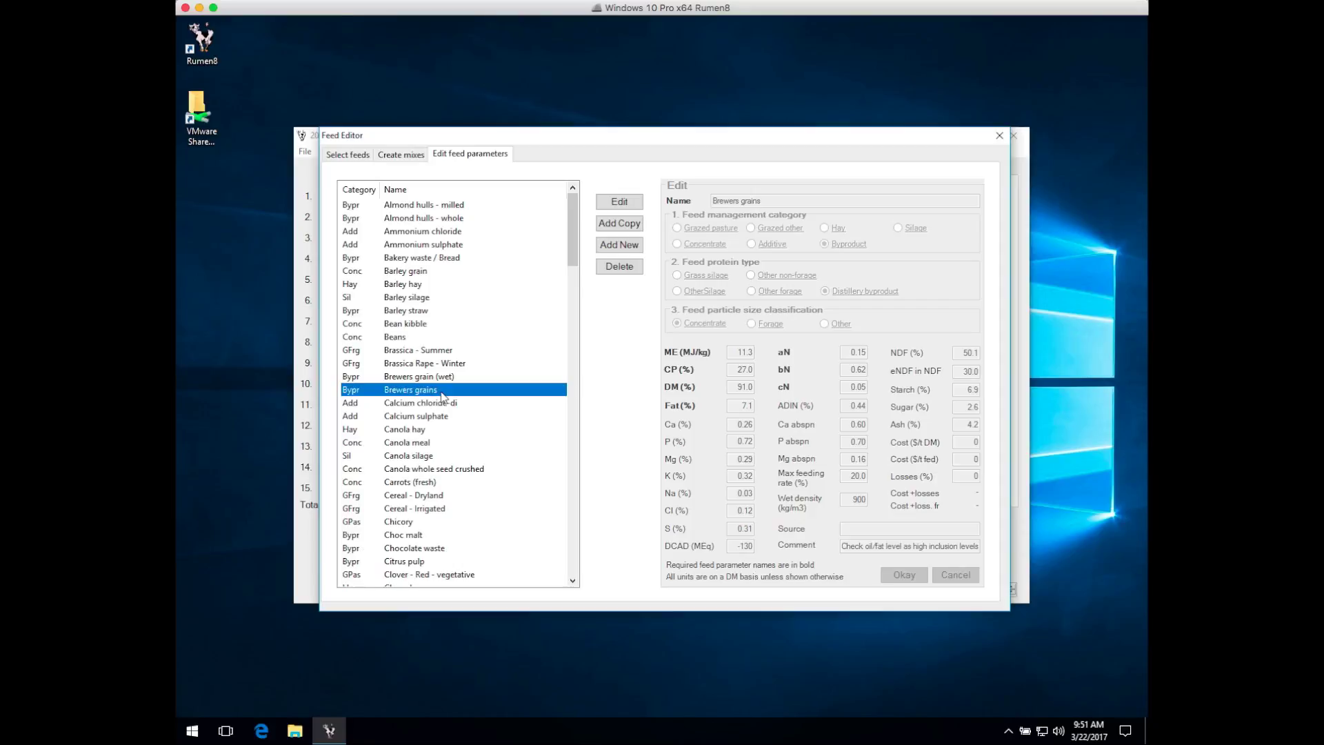
left_click(420, 273)
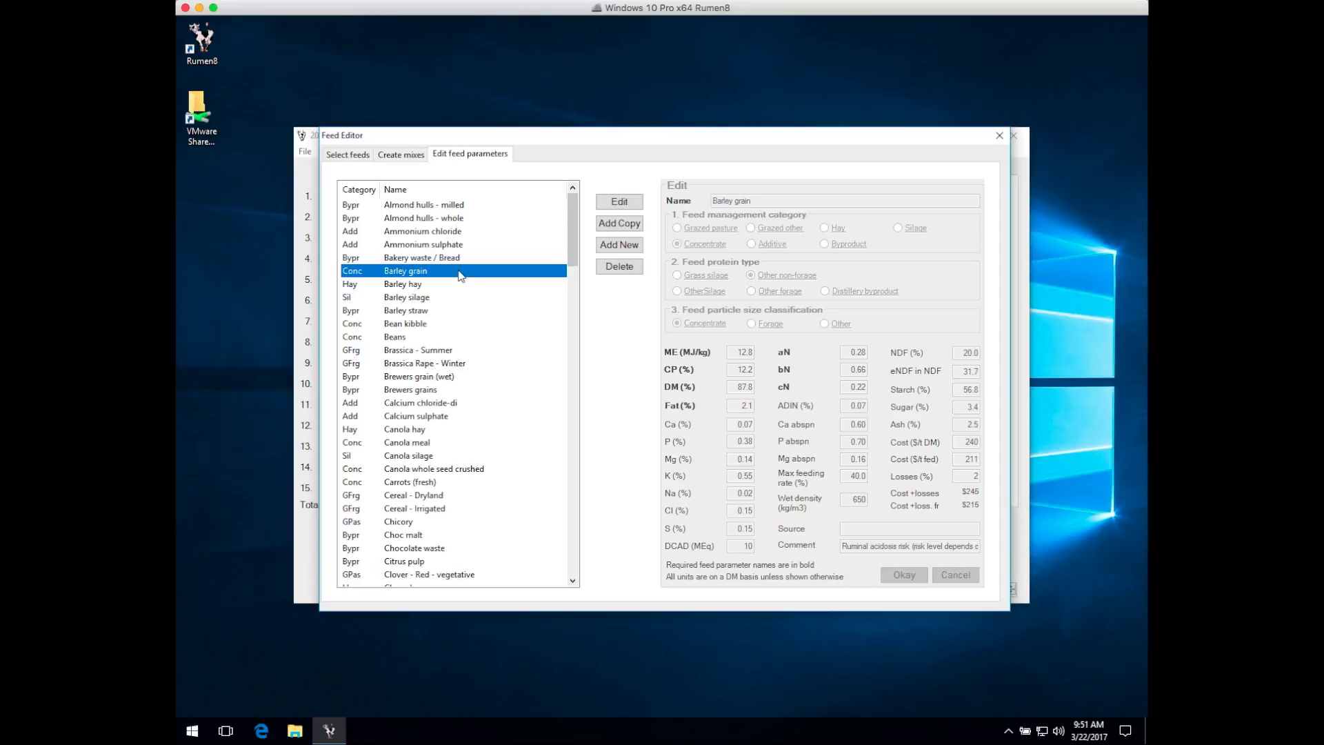
left_click(611, 228)
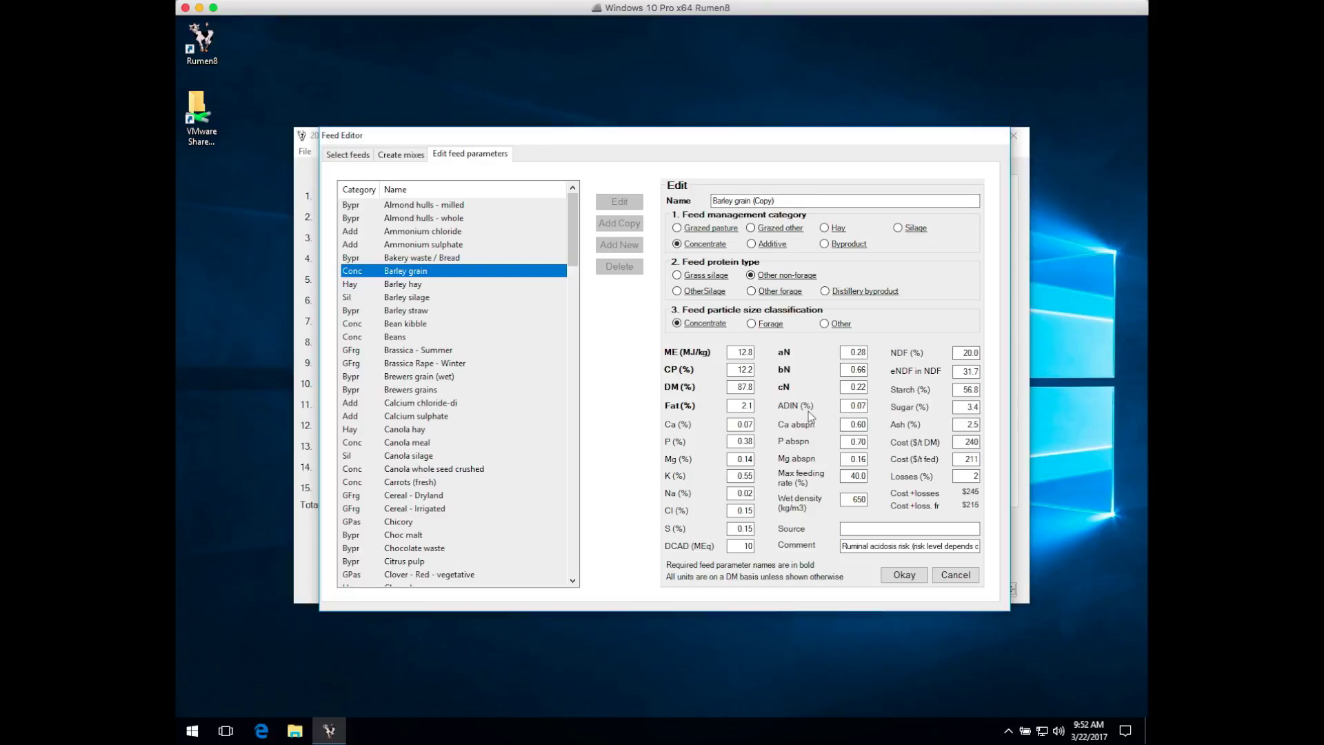
Place the cursor in the copied feed's Name field for editing
mouse_move(810, 414)
left_click(791, 197)
Rename 'Barley grain (Copy)' to 'Barley grain 20170322'
key("BackSpace")
key("BackSpace")
key("BackSpace")
key("BackSpace")
key("BackSpace")
key("BackSpace")
type("20170322")
mouse_move(713, 444)
mouse_move(820, 442)
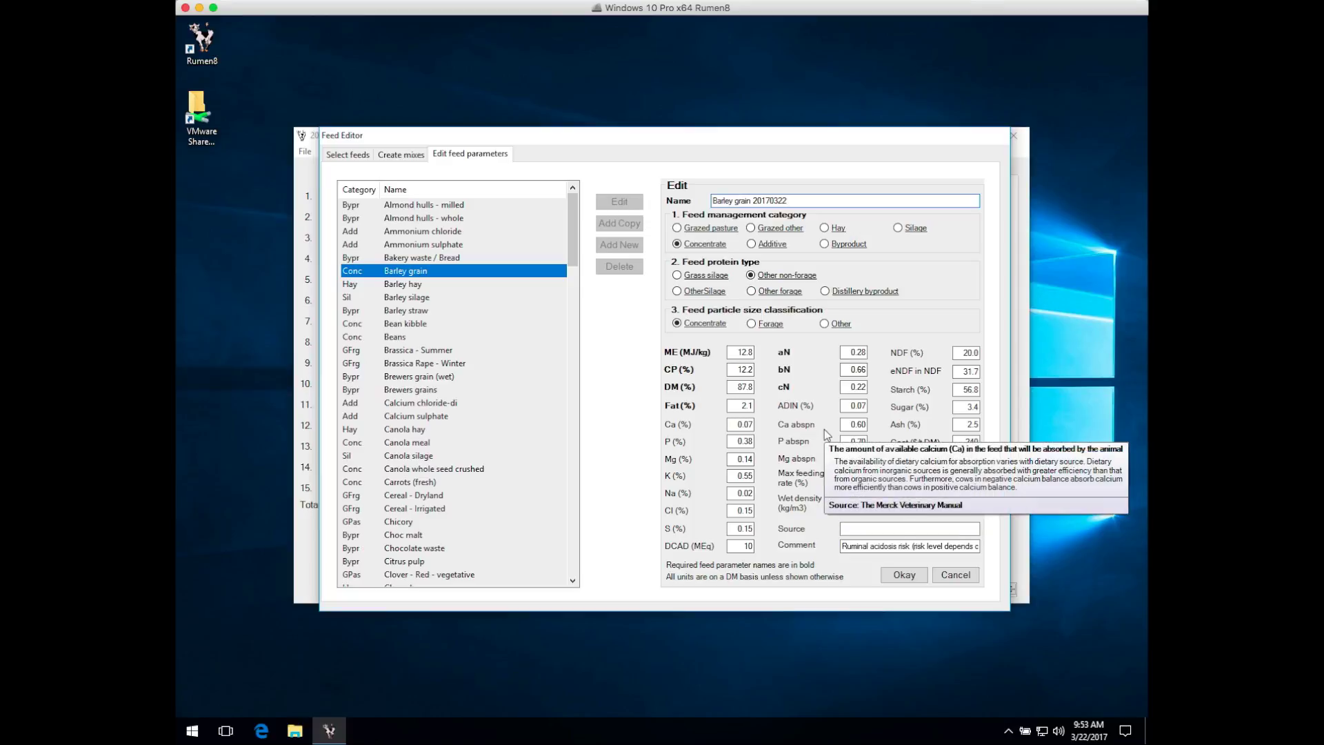
mouse_move(823, 390)
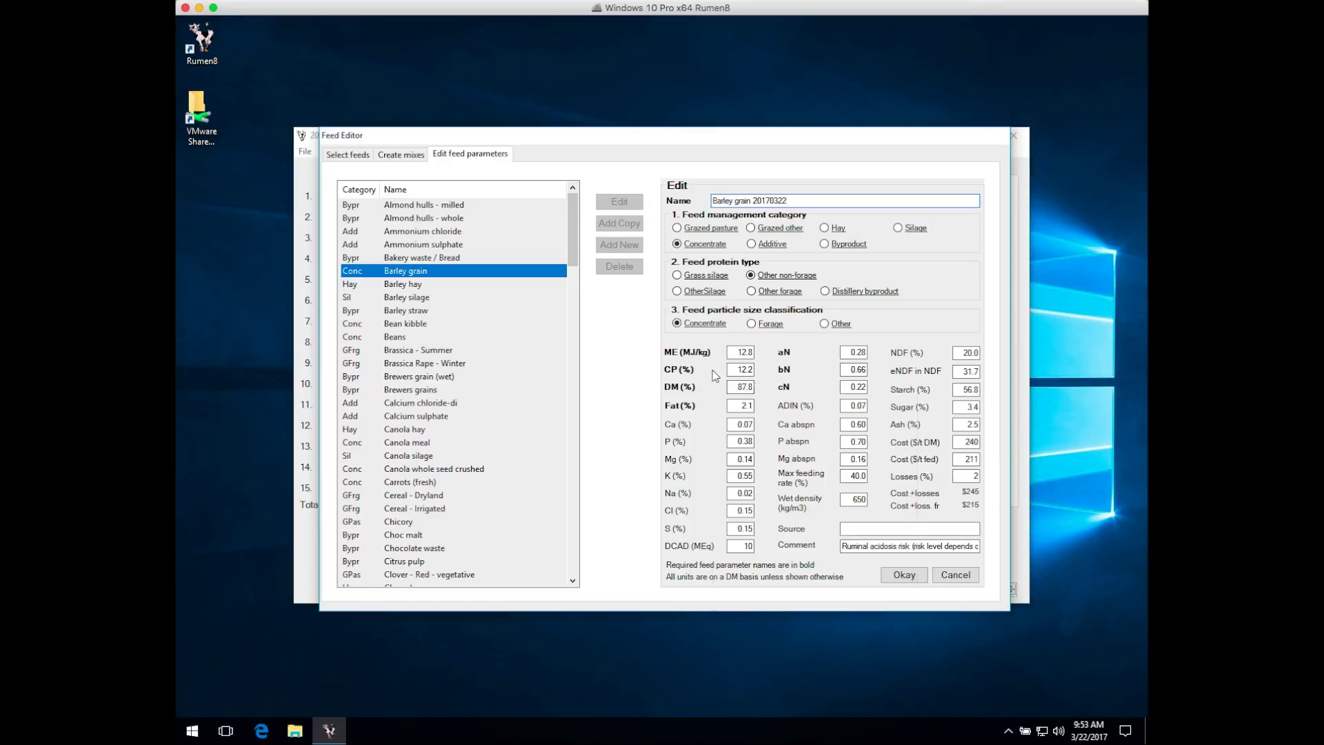
mouse_move(679, 355)
mouse_move(787, 356)
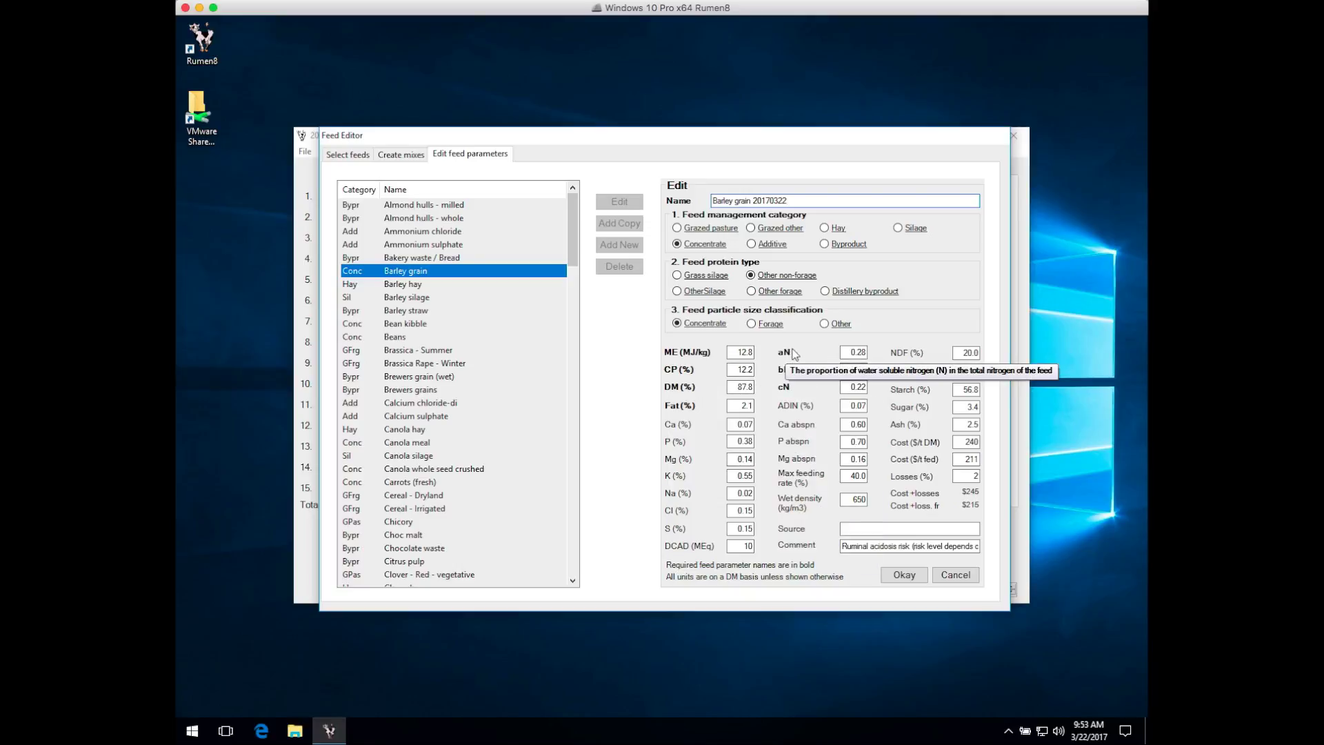
mouse_move(820, 374)
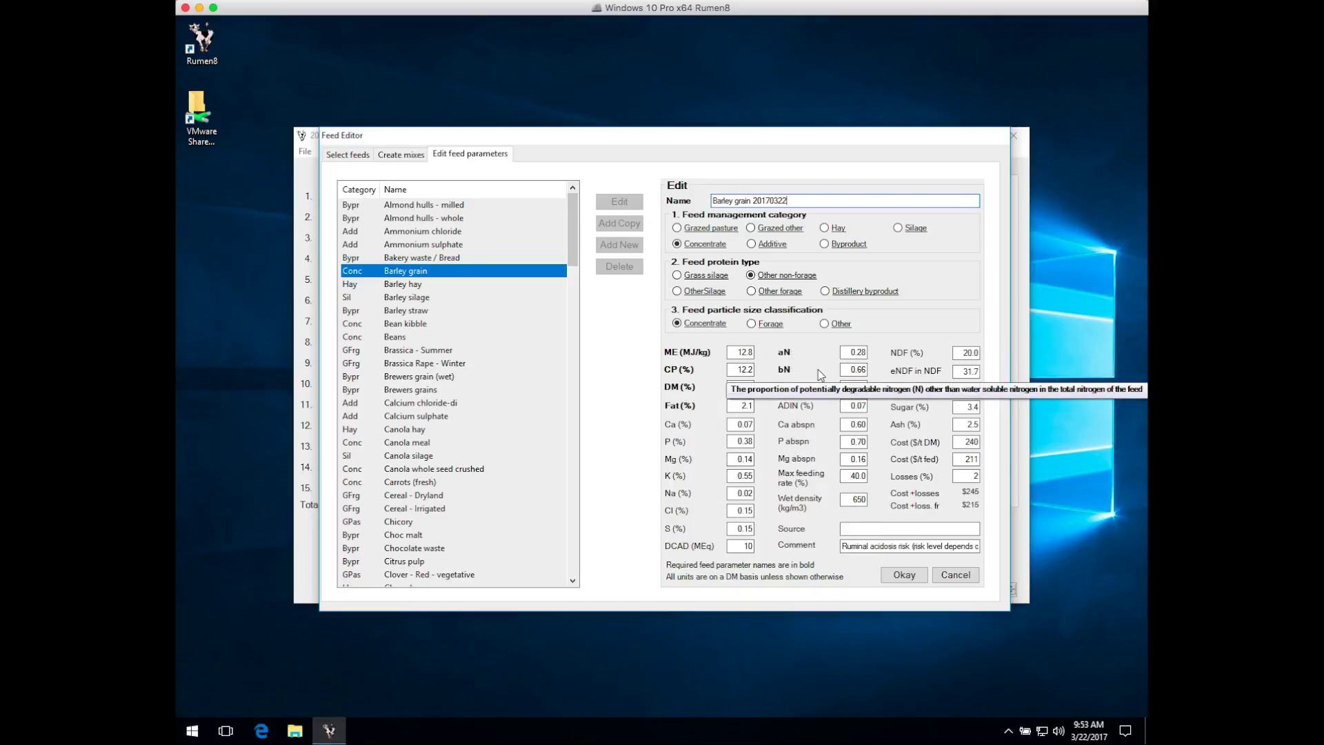
Set ME to 11.8, CP to 10.2, DM to 90 and NDF to 24, then save the feed
double_click(743, 354)
type("11.8")
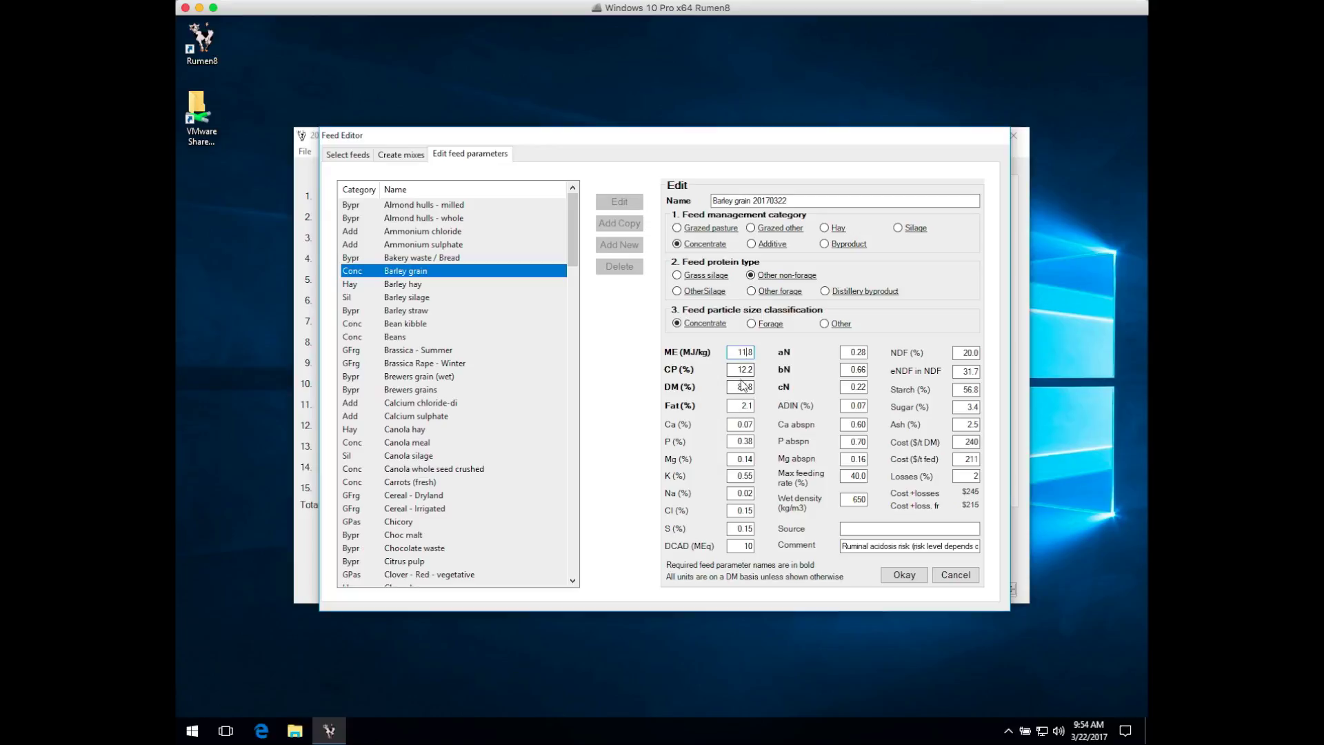
left_click_drag(742, 370, 747, 373)
type("0")
key("Tab")
left_click_drag(730, 387, 758, 392)
type("90")
left_click_drag(967, 352, 971, 352)
type("4")
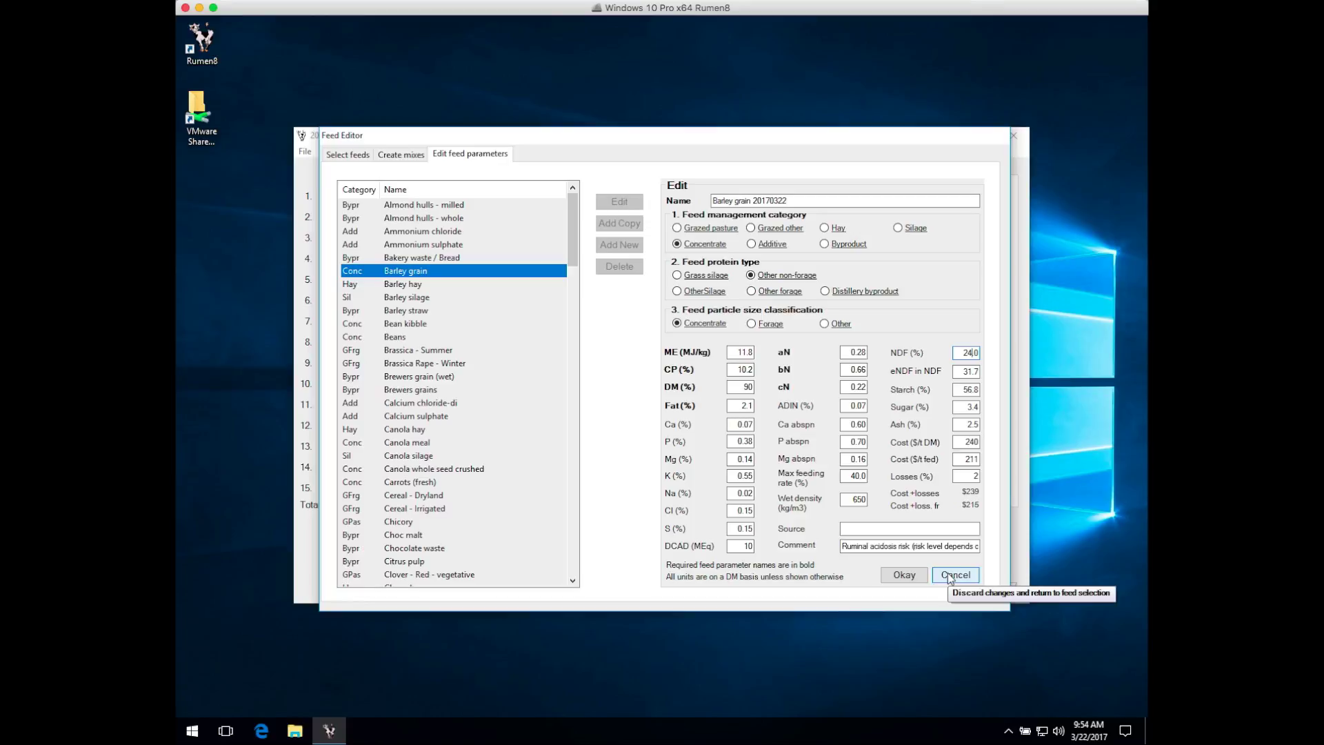
left_click(903, 576)
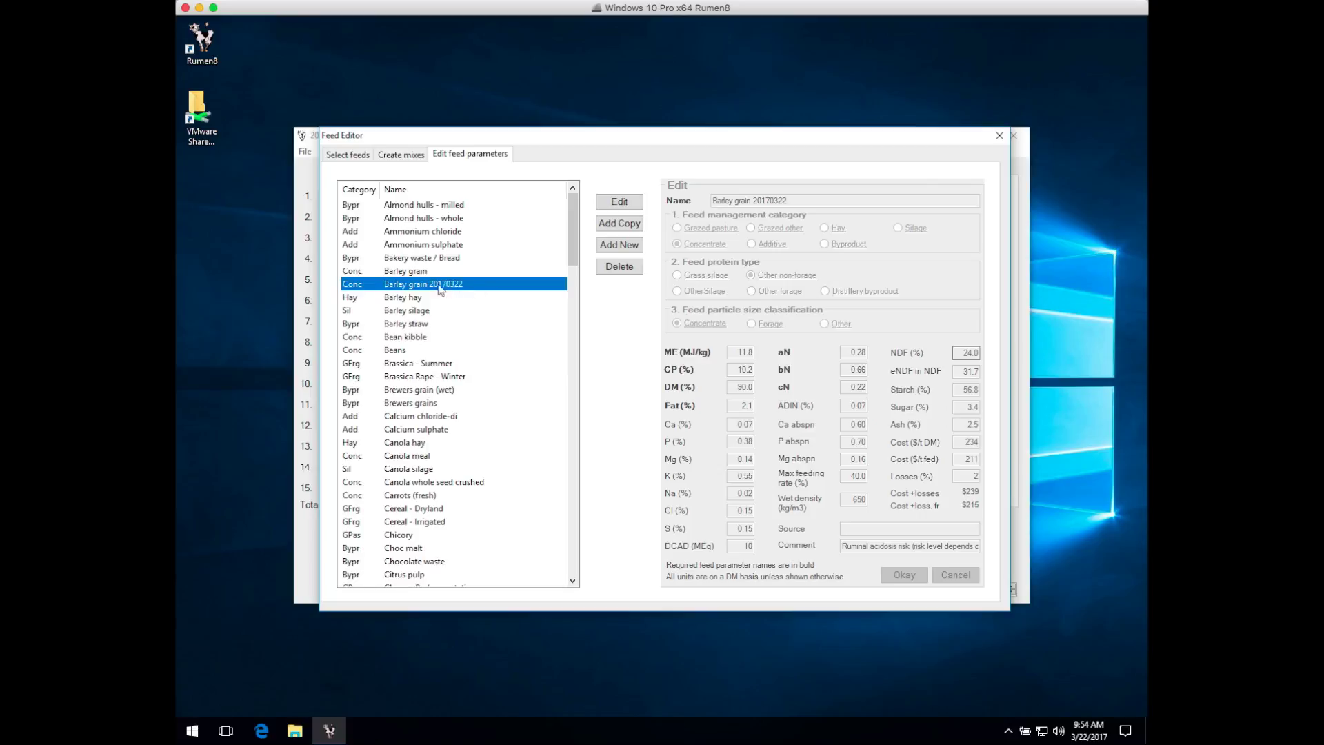
Show the Select feeds checklist, now totalling 154 feeds including Barley grain 20170322
left_click(365, 159)
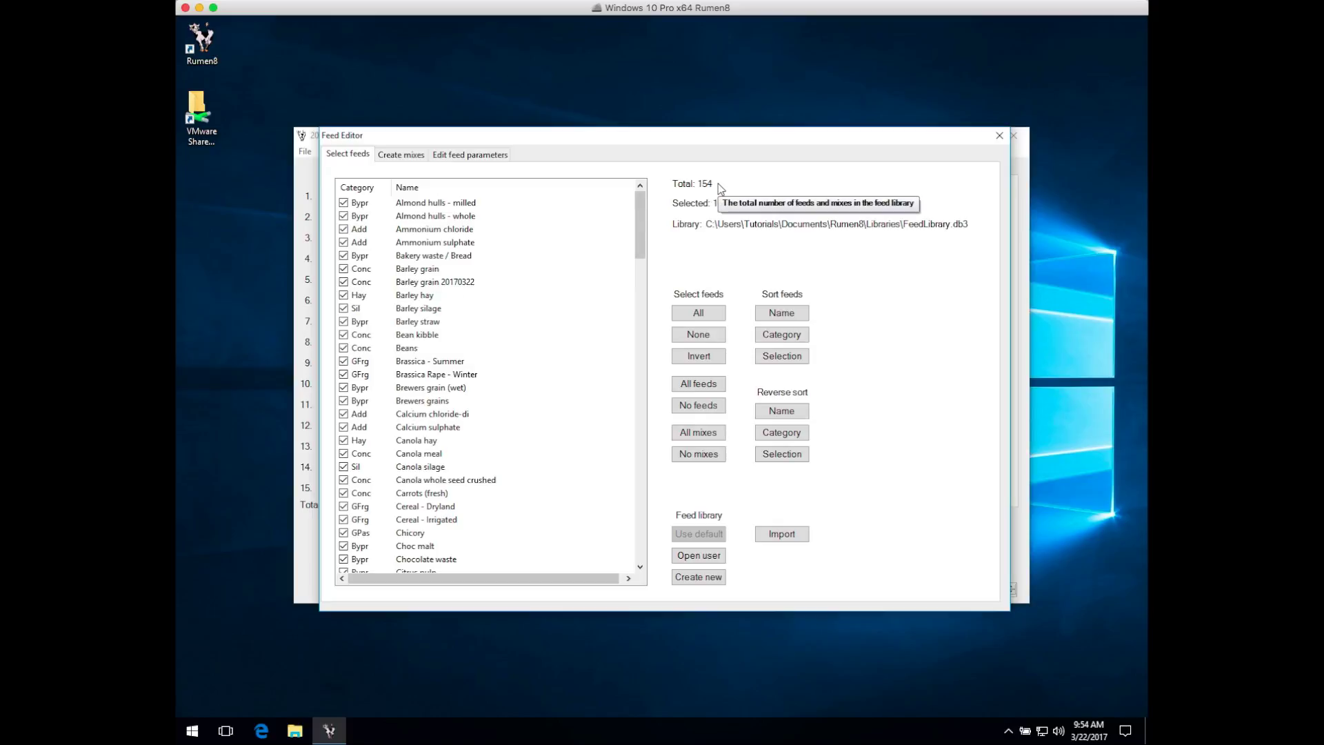
Change Barley grain 20170322's aN from 0.28 to 0.29, save it, then choose to delete the feed
left_click(467, 155)
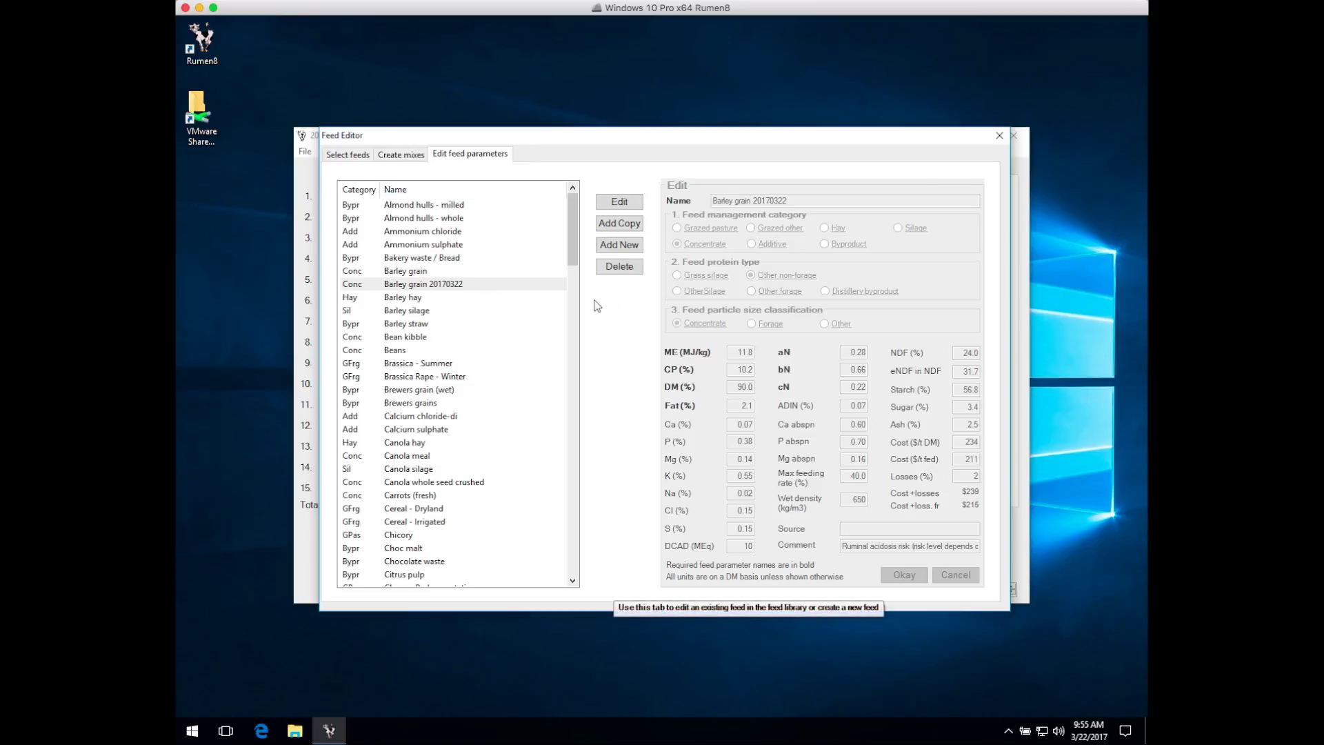
left_click(513, 285)
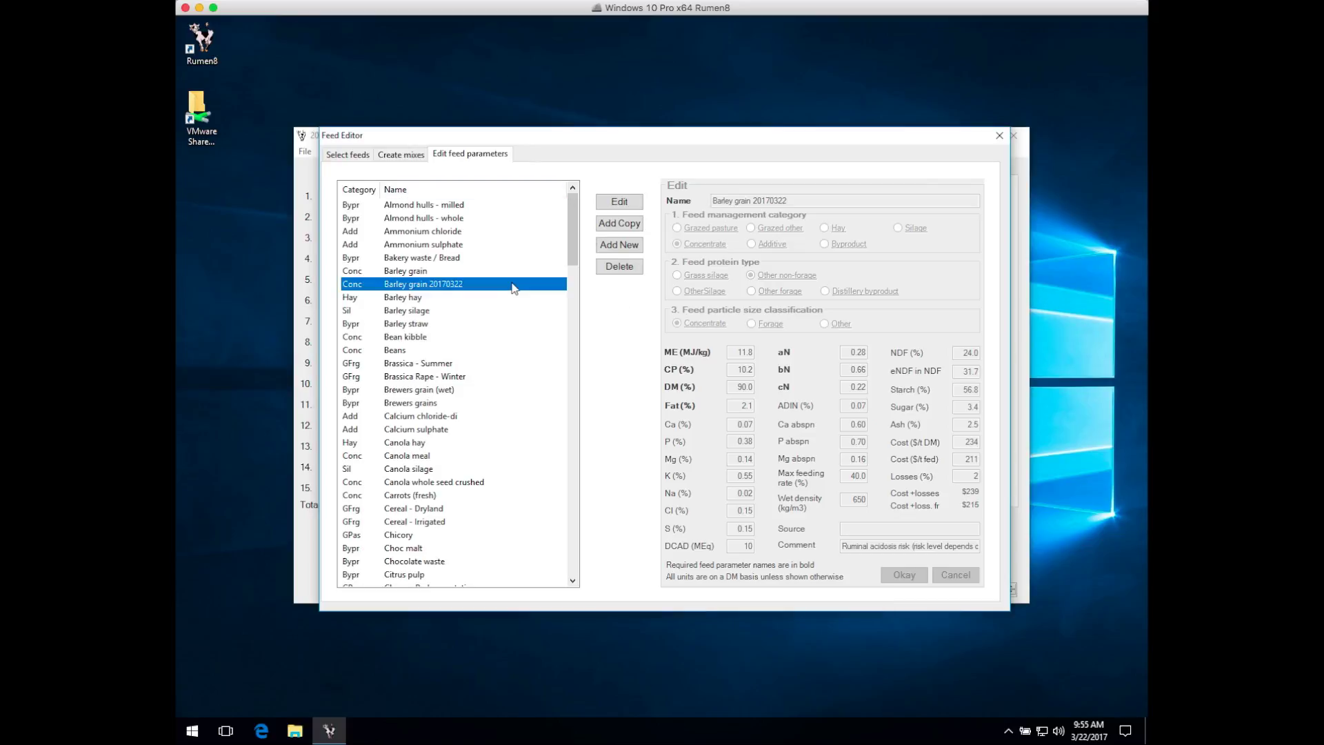
left_click(611, 203)
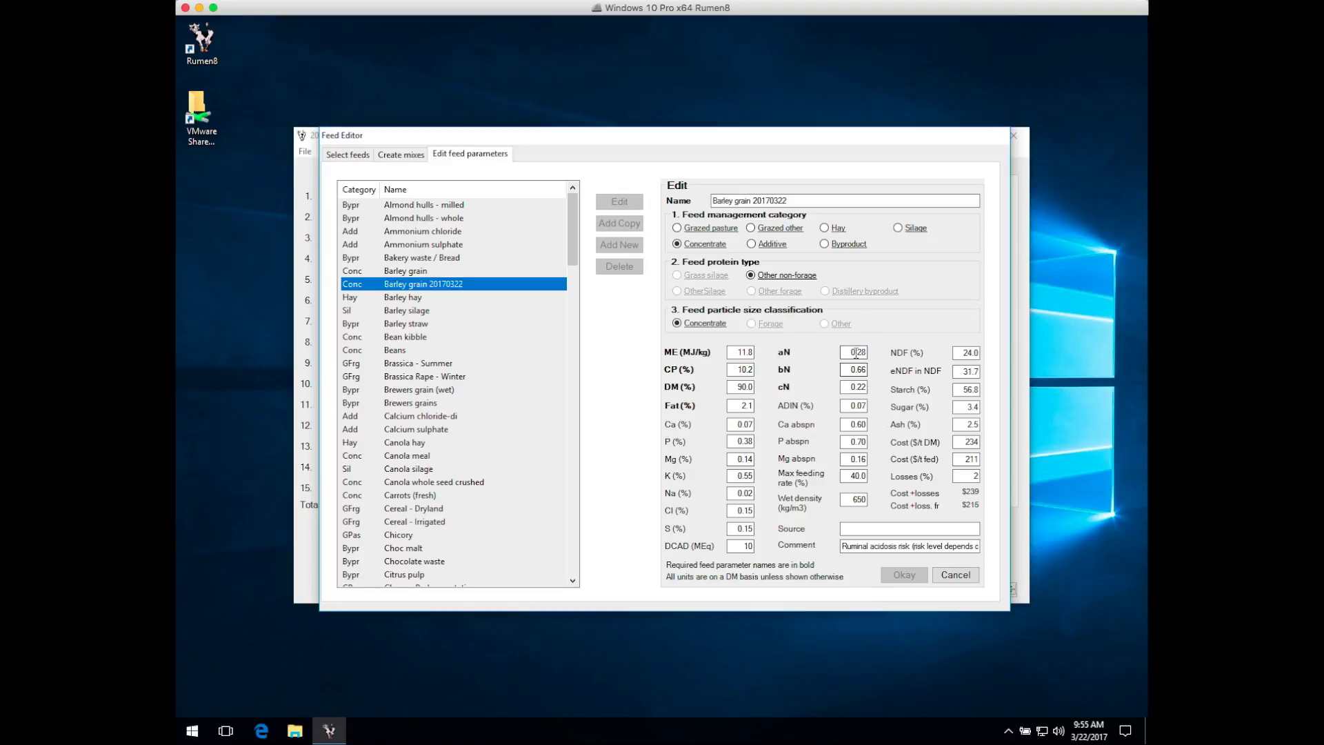
left_click_drag(861, 352, 864, 352)
type("9")
left_click(853, 370)
left_click(904, 575)
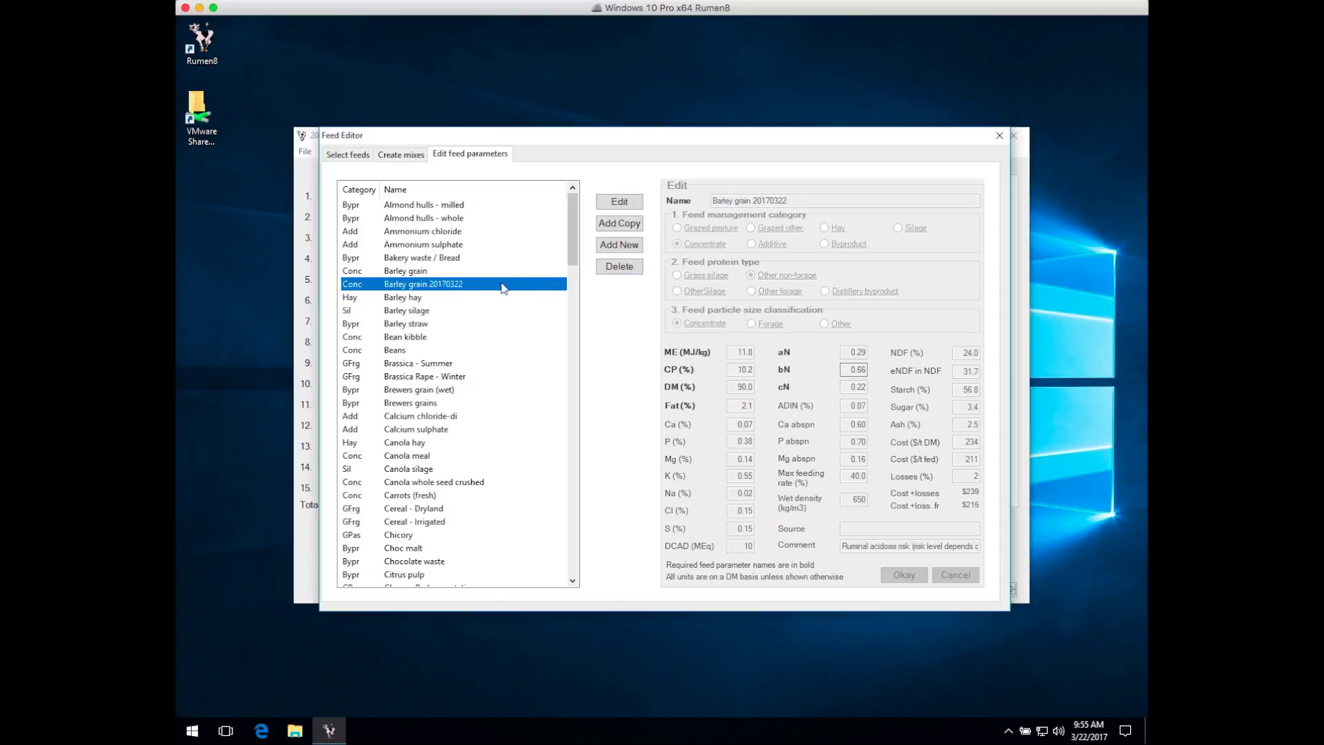
left_click(621, 272)
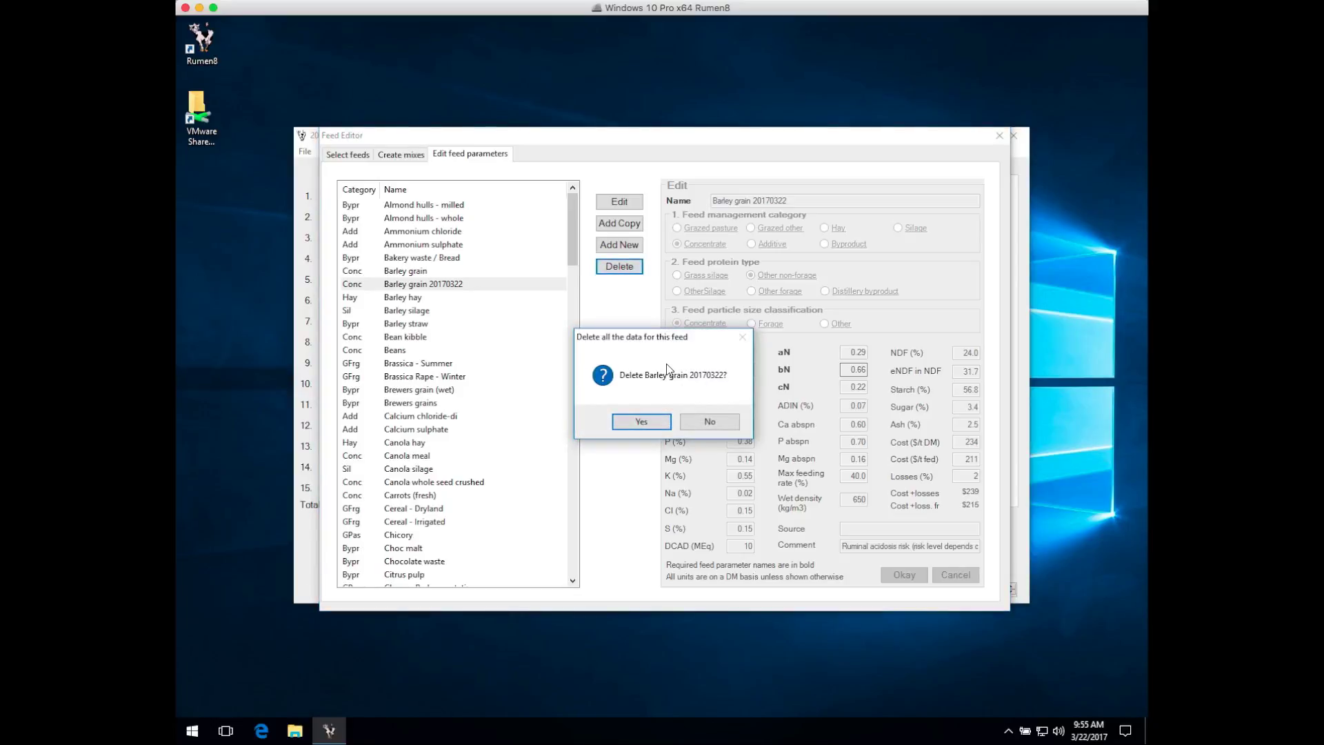
Confirm deletion of Barley grain 20170322 from the feed library
left_click(640, 423)
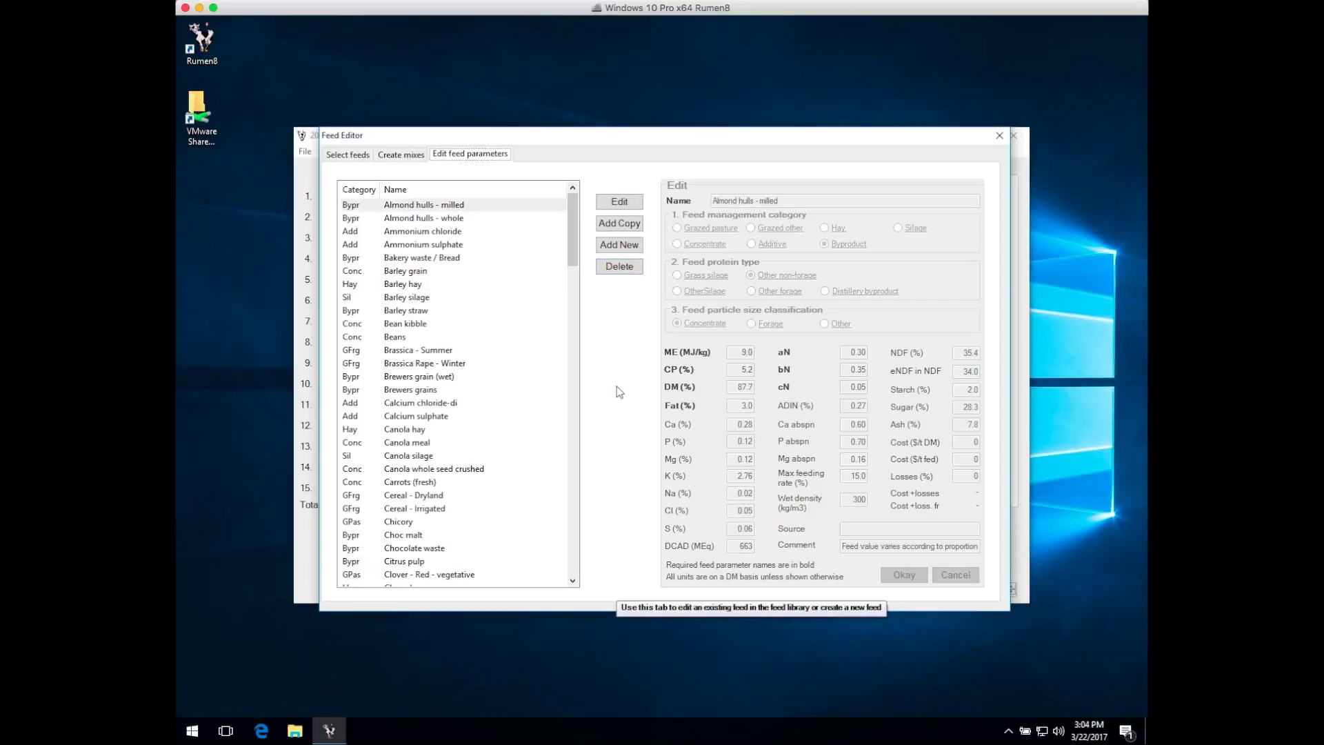
In Create mixes, copy Mix Demo (barley 10, lupins 55, wheat 35) as Mix Demo (Copy)
left_click(398, 157)
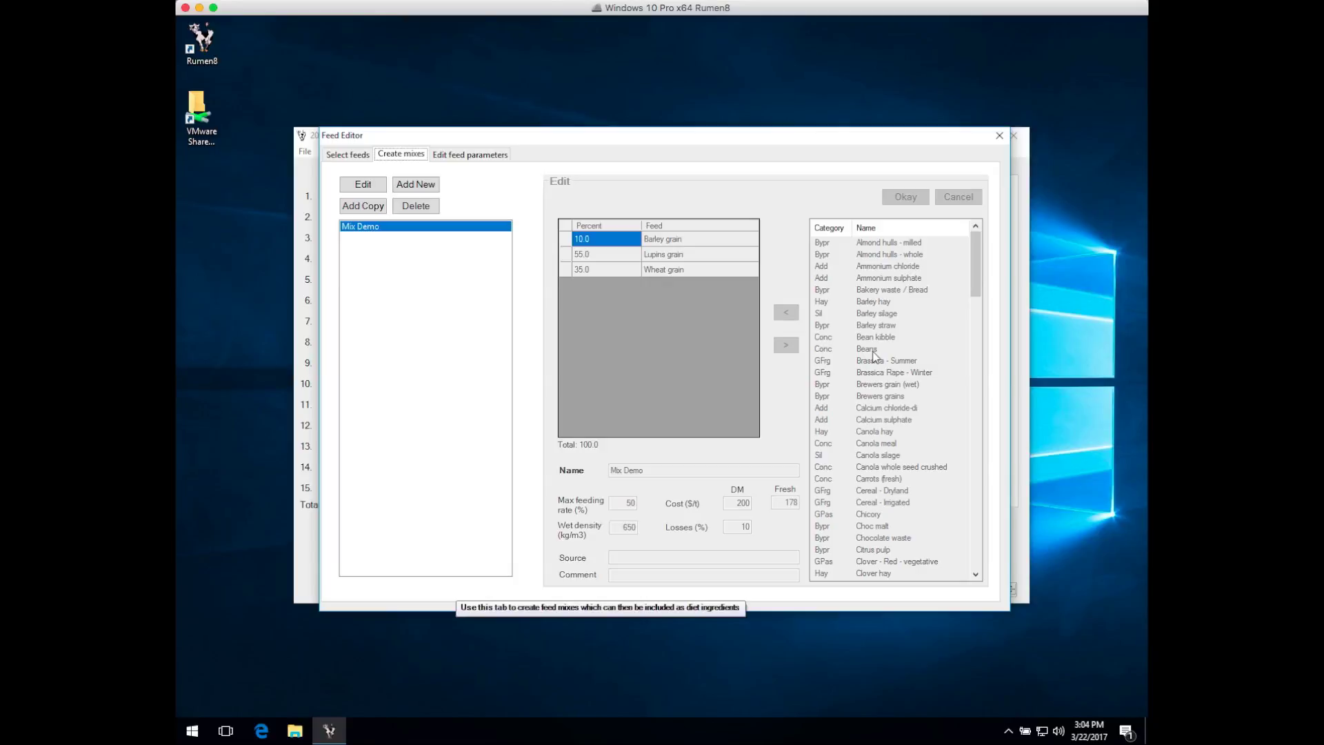
left_click(363, 205)
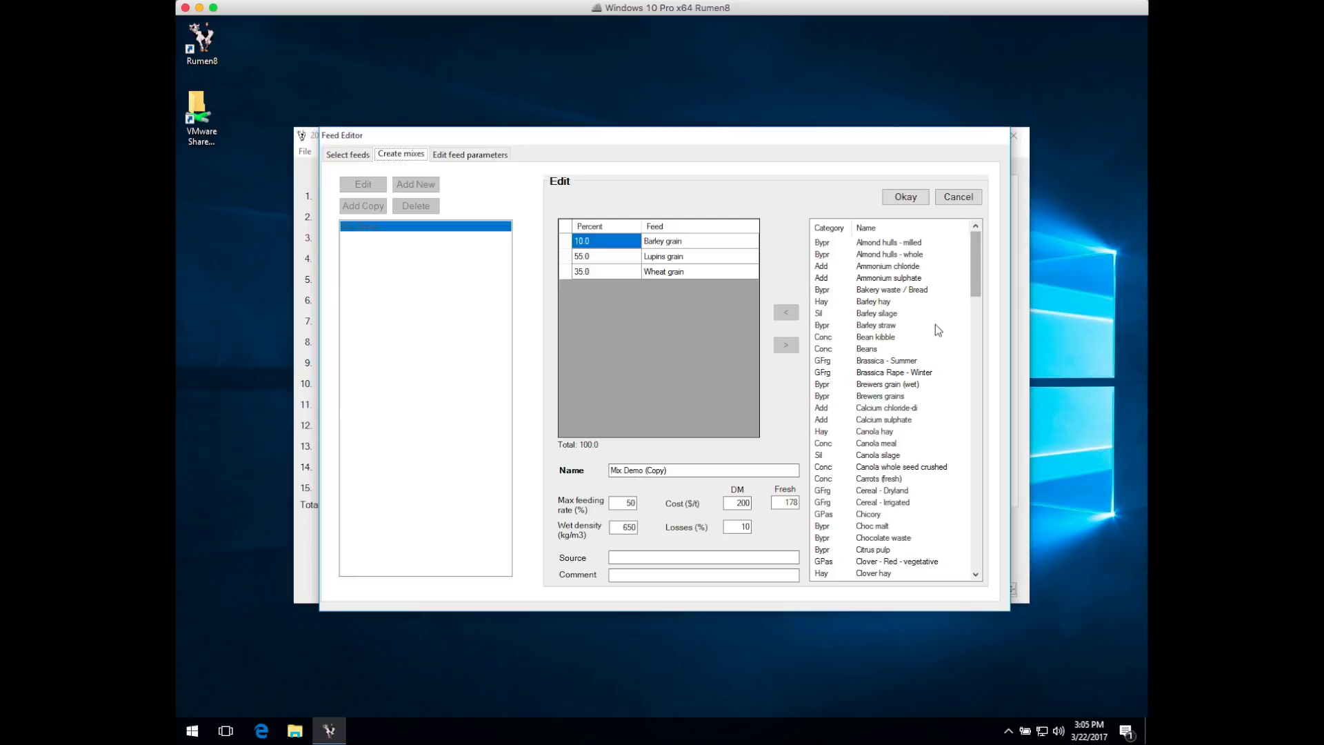
Add Barley silage to the copied mix, then remove it again
double_click(892, 315)
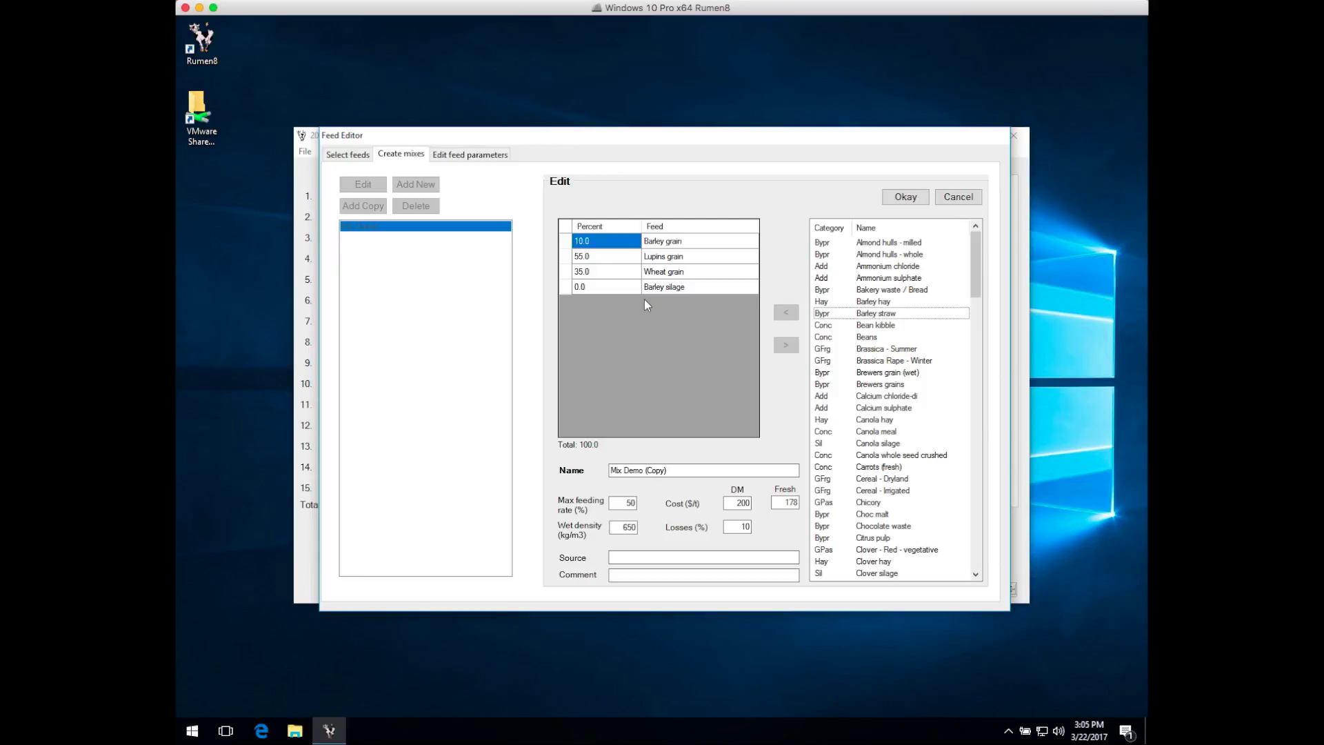
left_click(564, 287)
key("Delete")
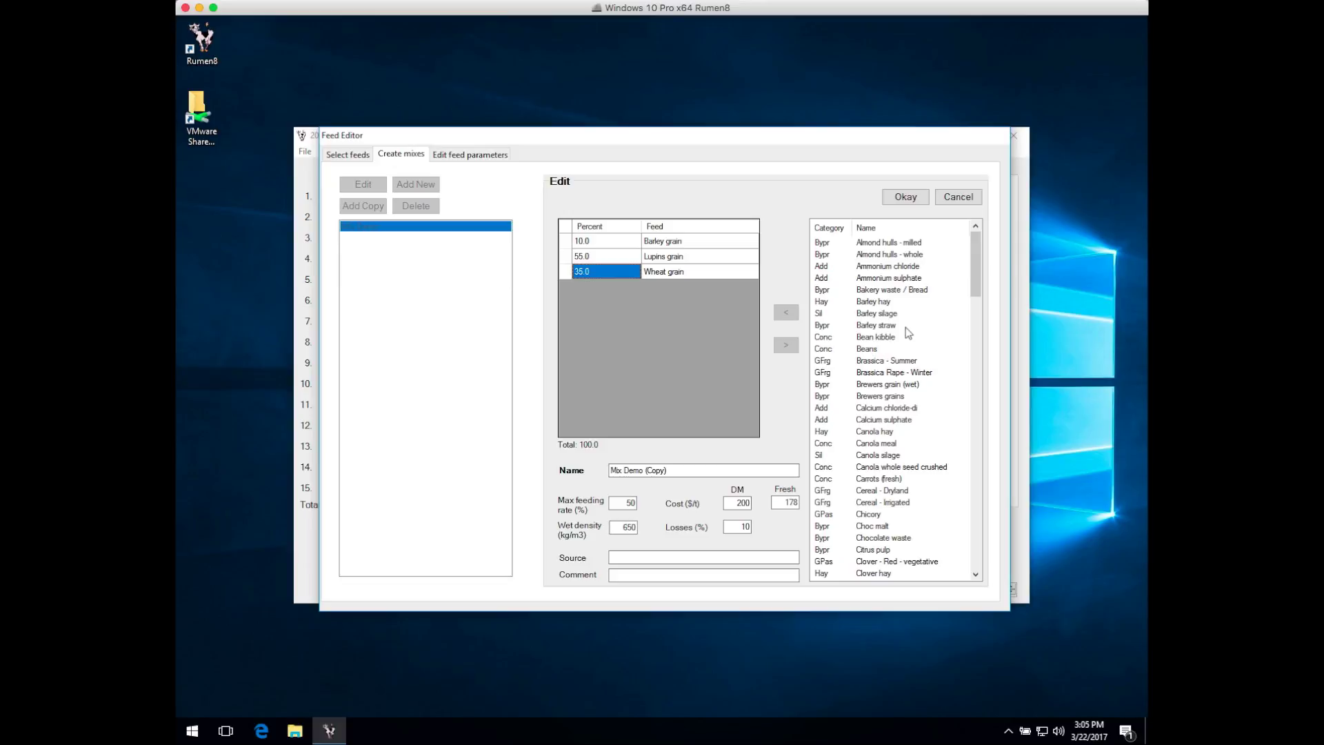
Add Bakery waste / Bread, Barley straw, Brewers grains and Canola meal to the mix at 0.0%
left_click(887, 291)
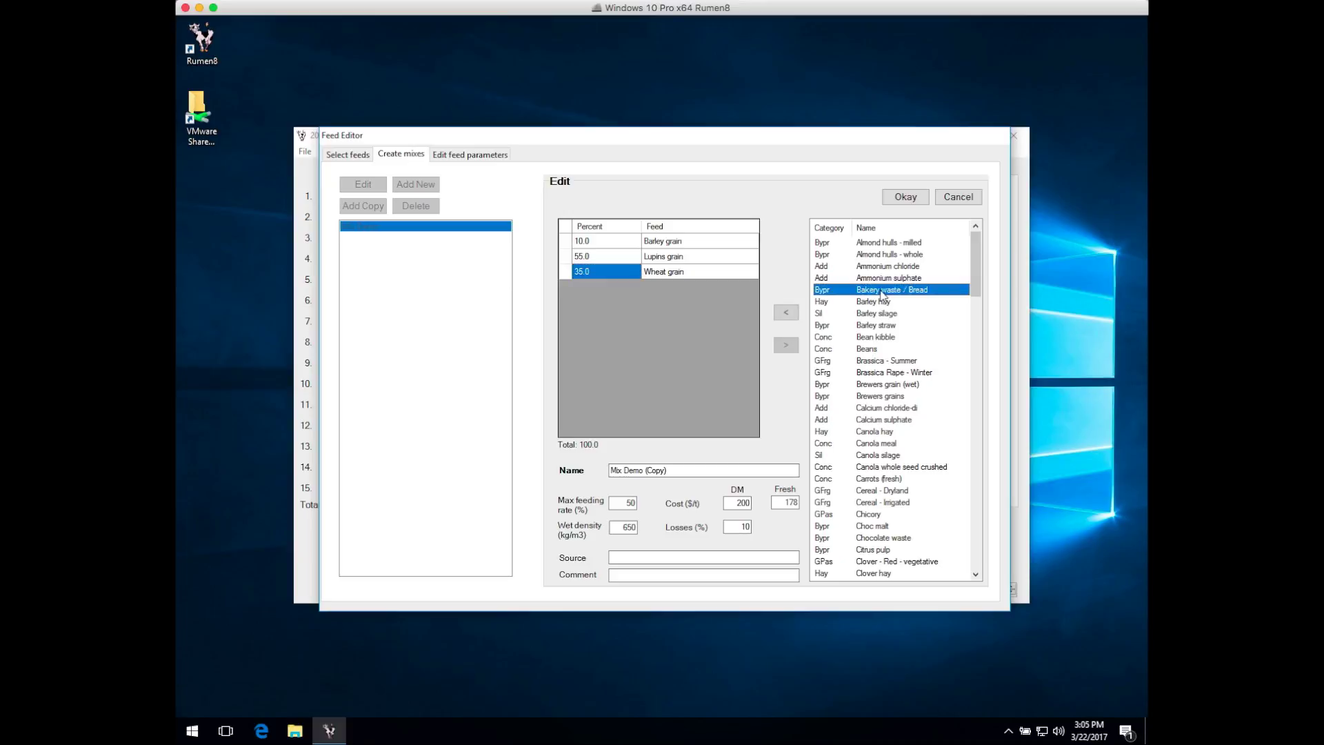
left_click(891, 326, "ctrl")
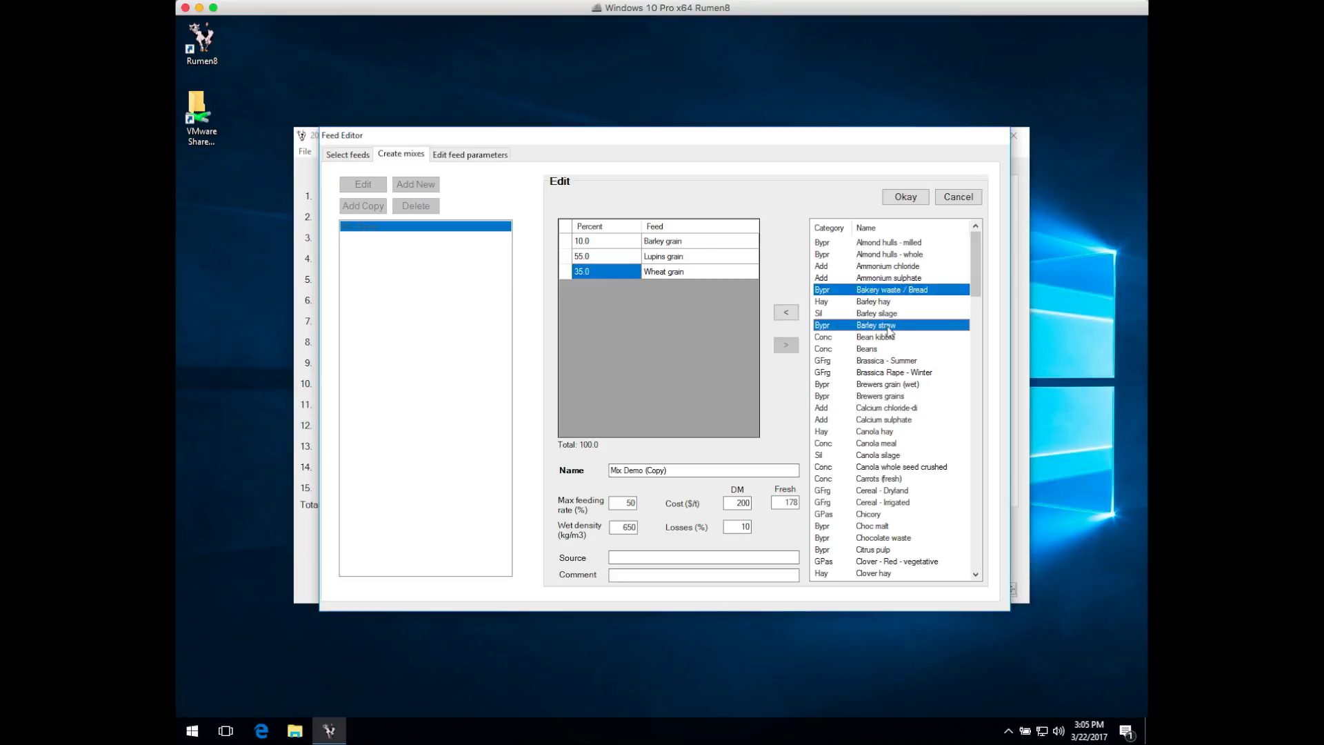
left_click(880, 396, "ctrl")
left_click(870, 443, "ctrl")
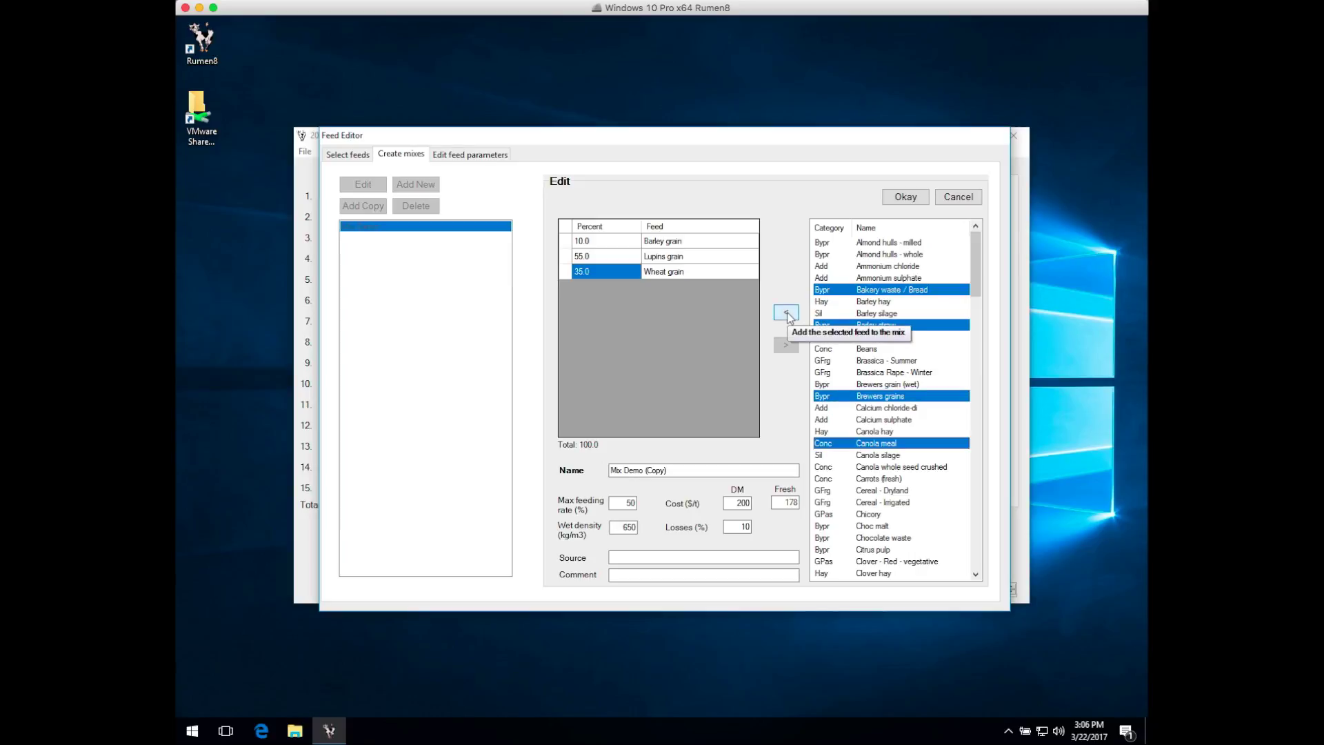
left_click(786, 313)
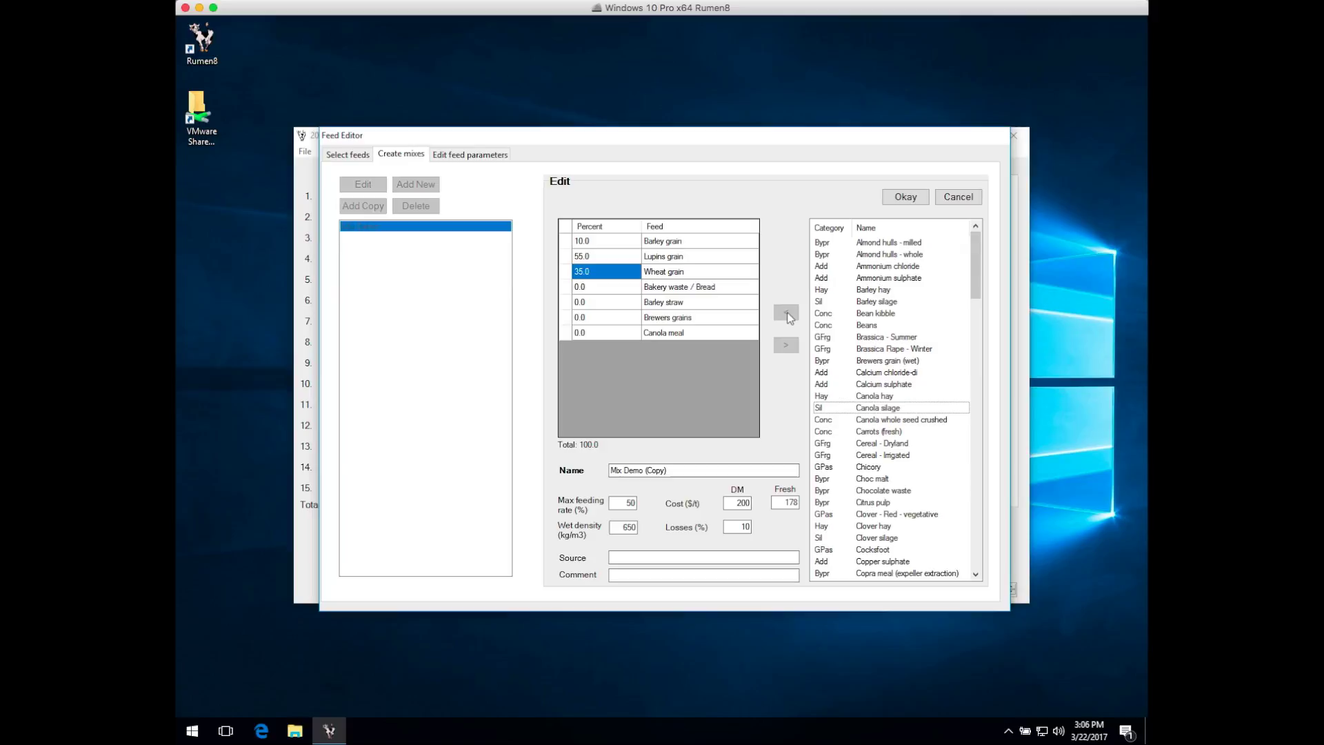
left_click(566, 289)
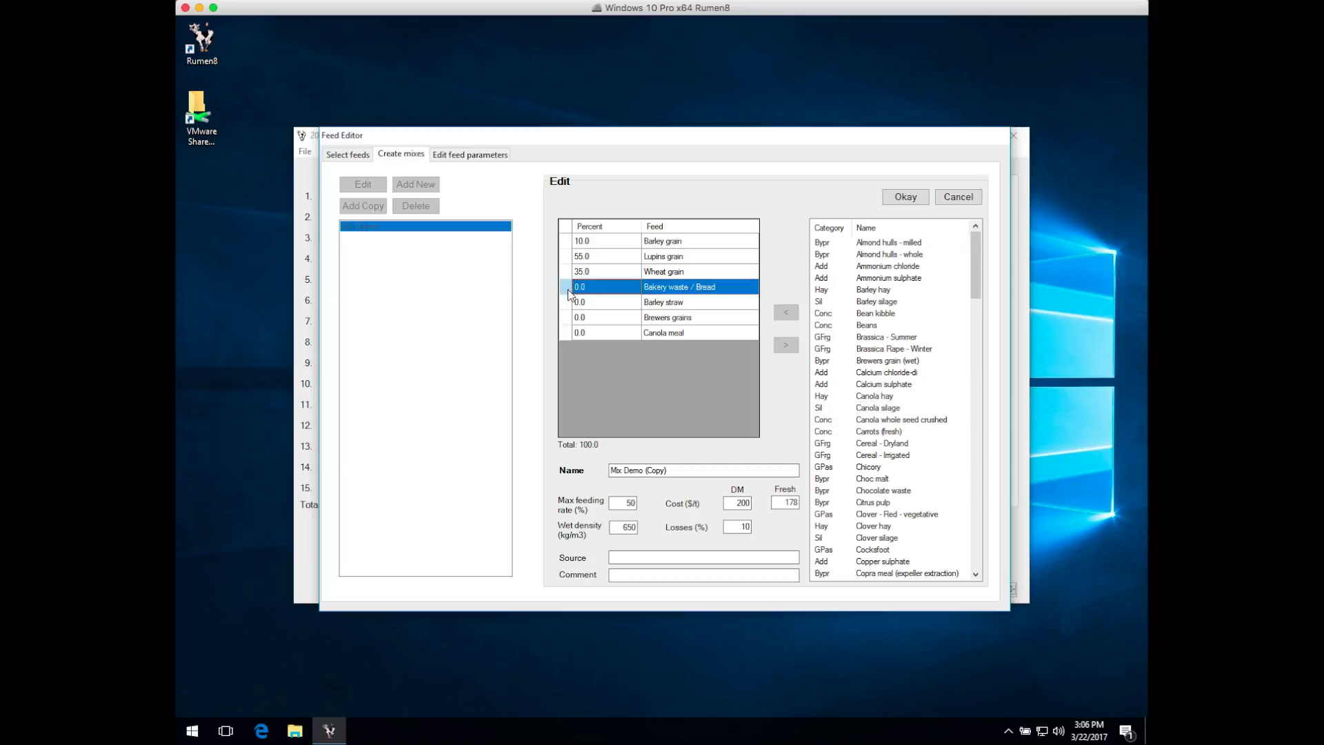
key("Delete")
left_click(567, 291)
key("Delete")
left_click(566, 290)
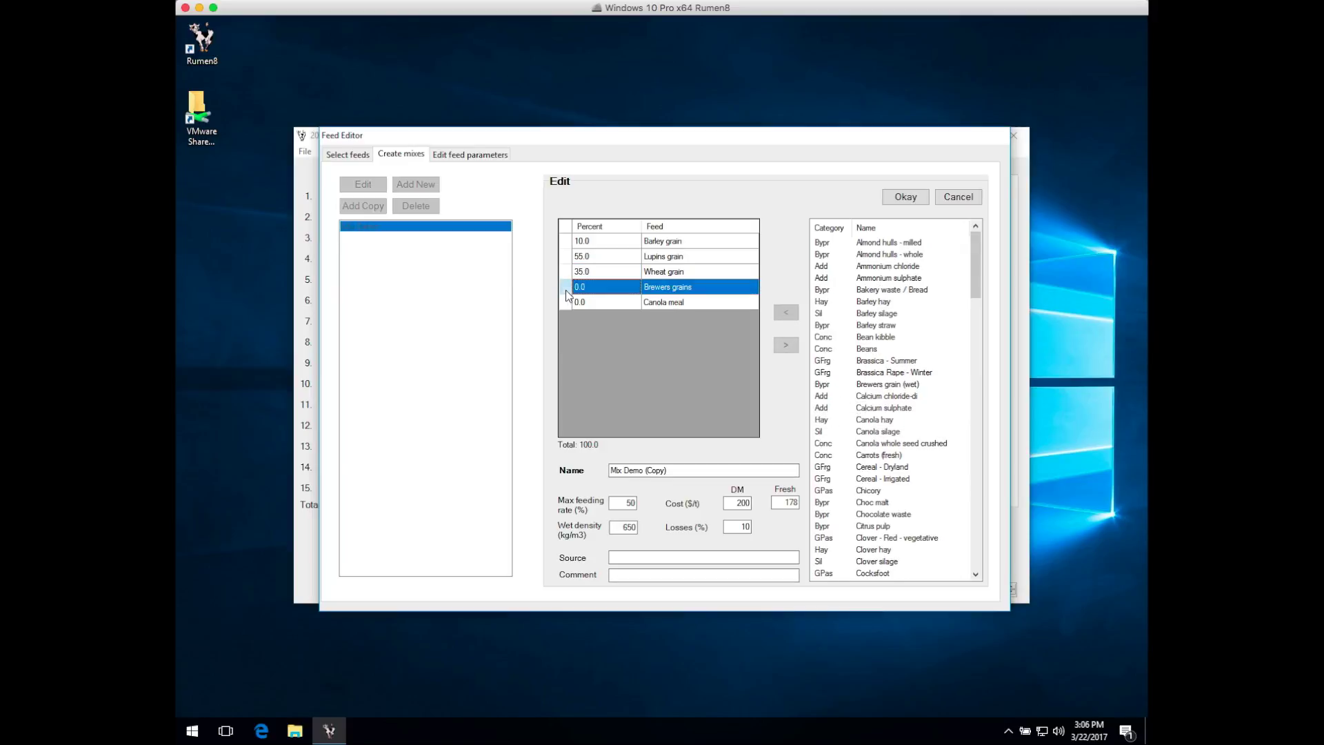
key("Delete")
left_click(565, 288)
key("Delete")
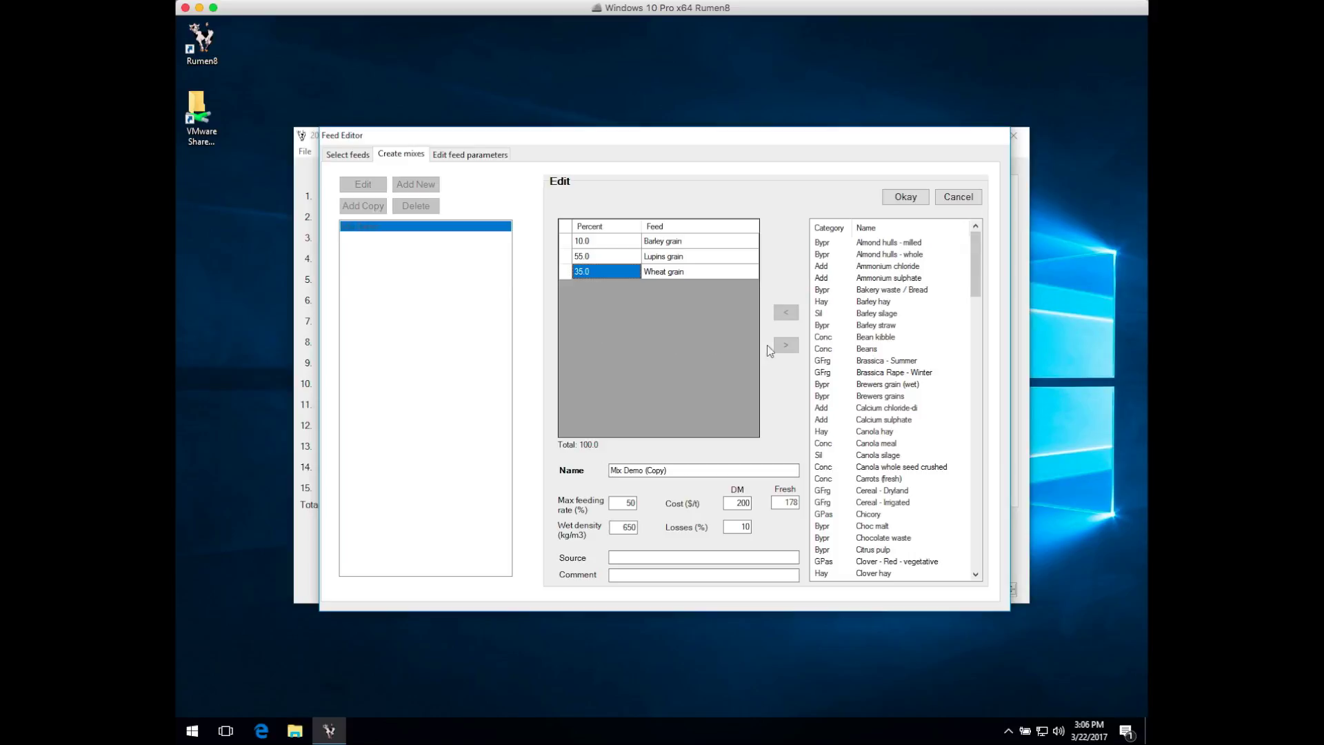
left_click(895, 293)
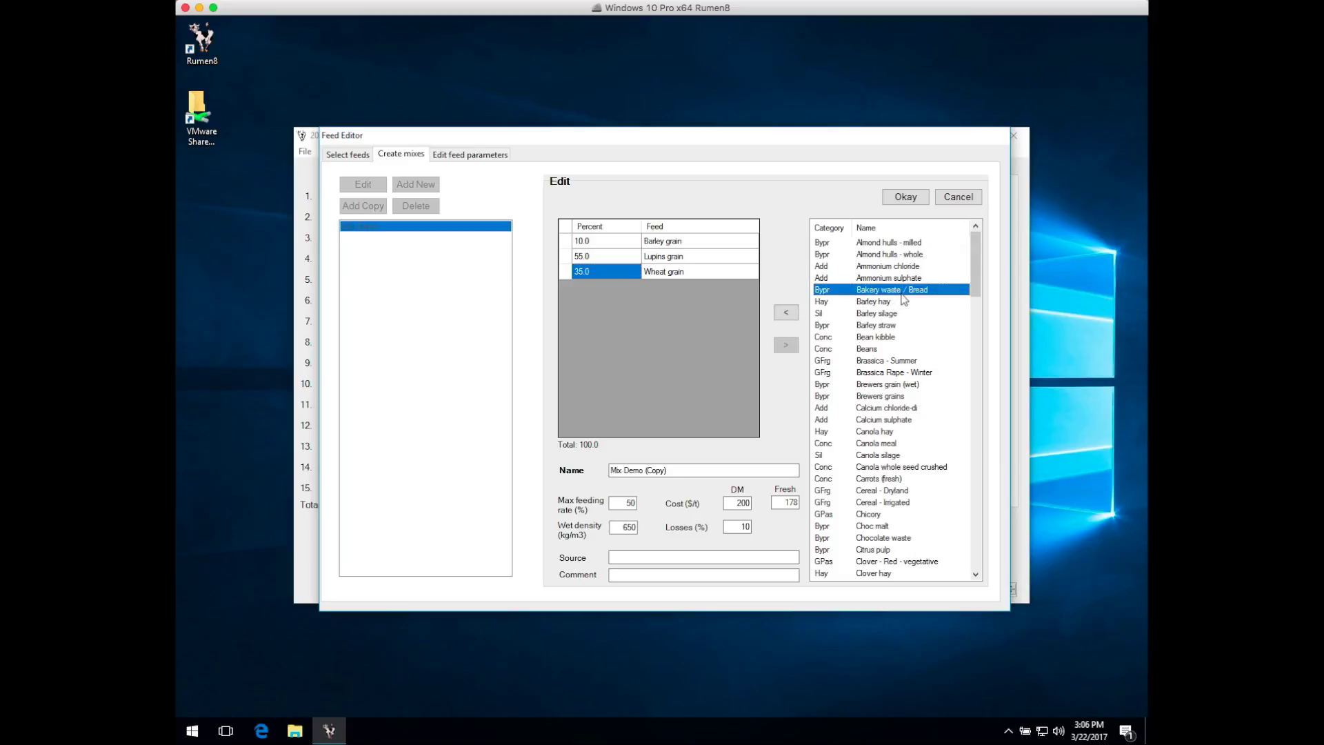
left_click(896, 338, "shift")
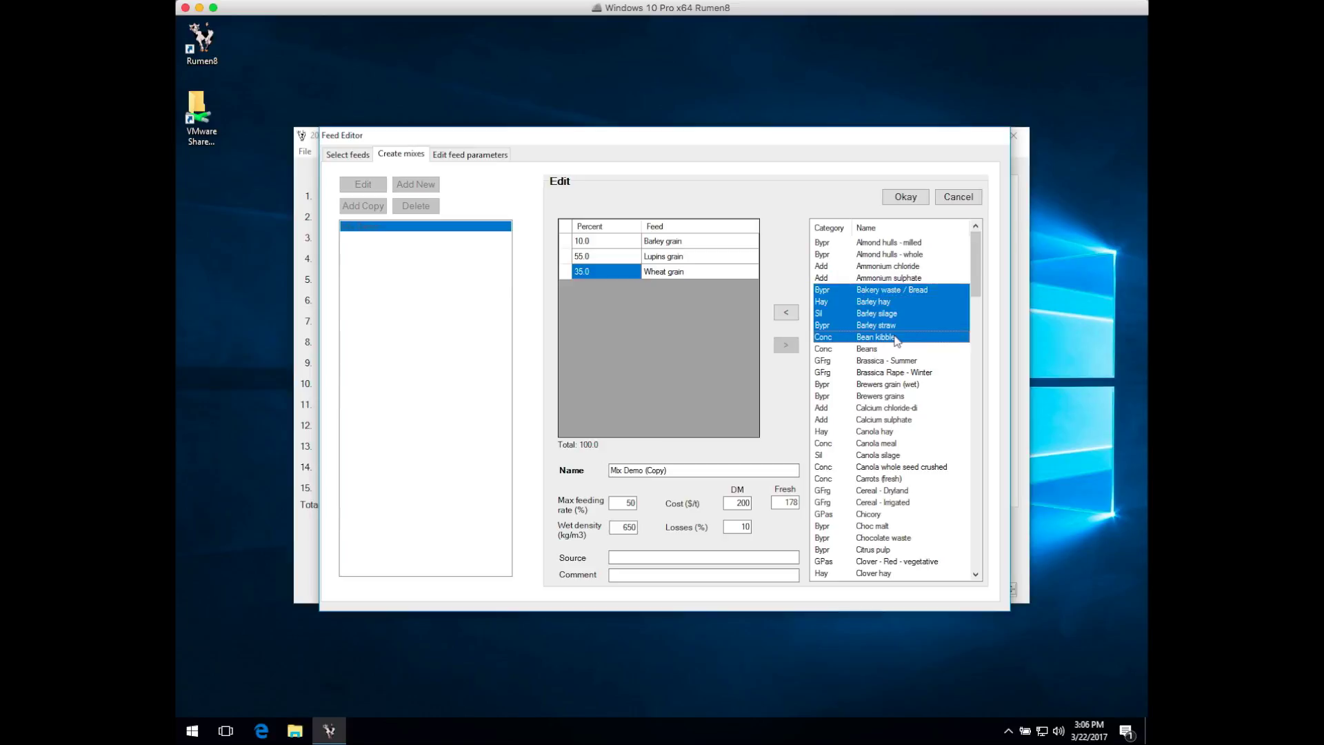
left_click(785, 313)
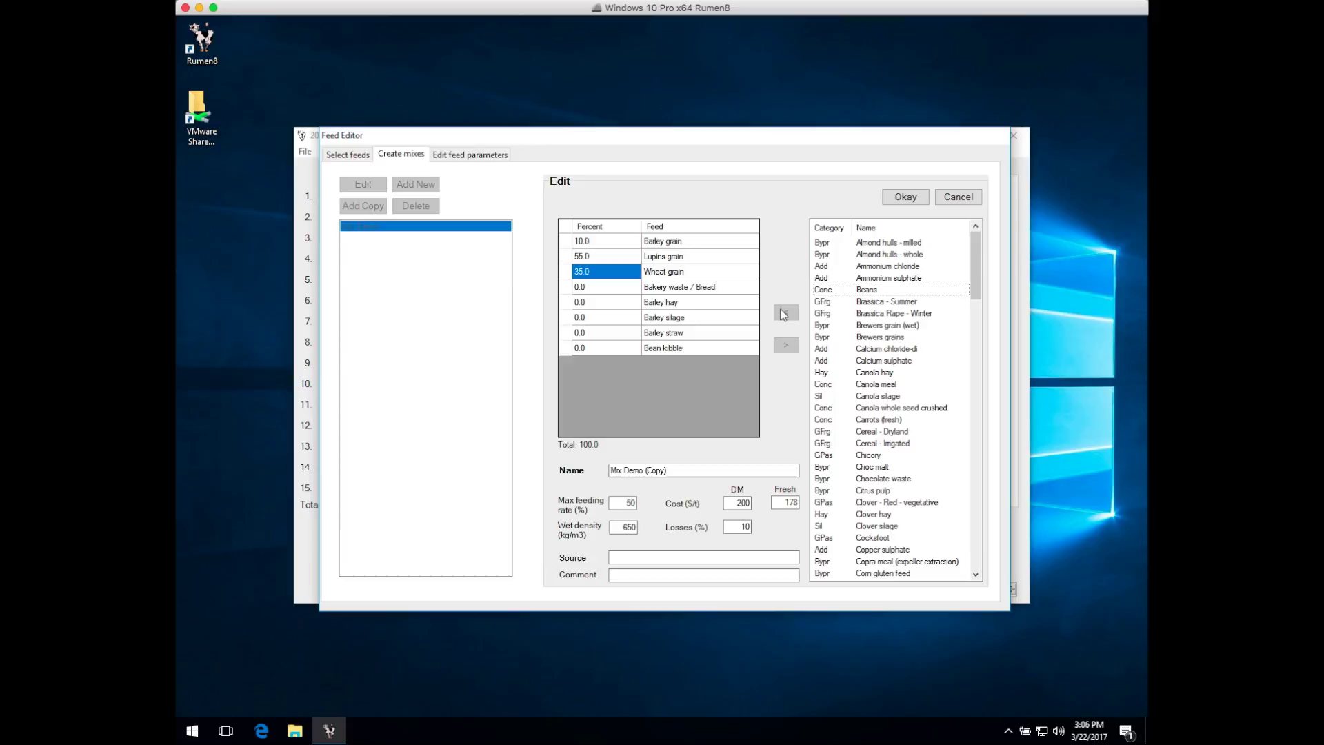
left_click(564, 288)
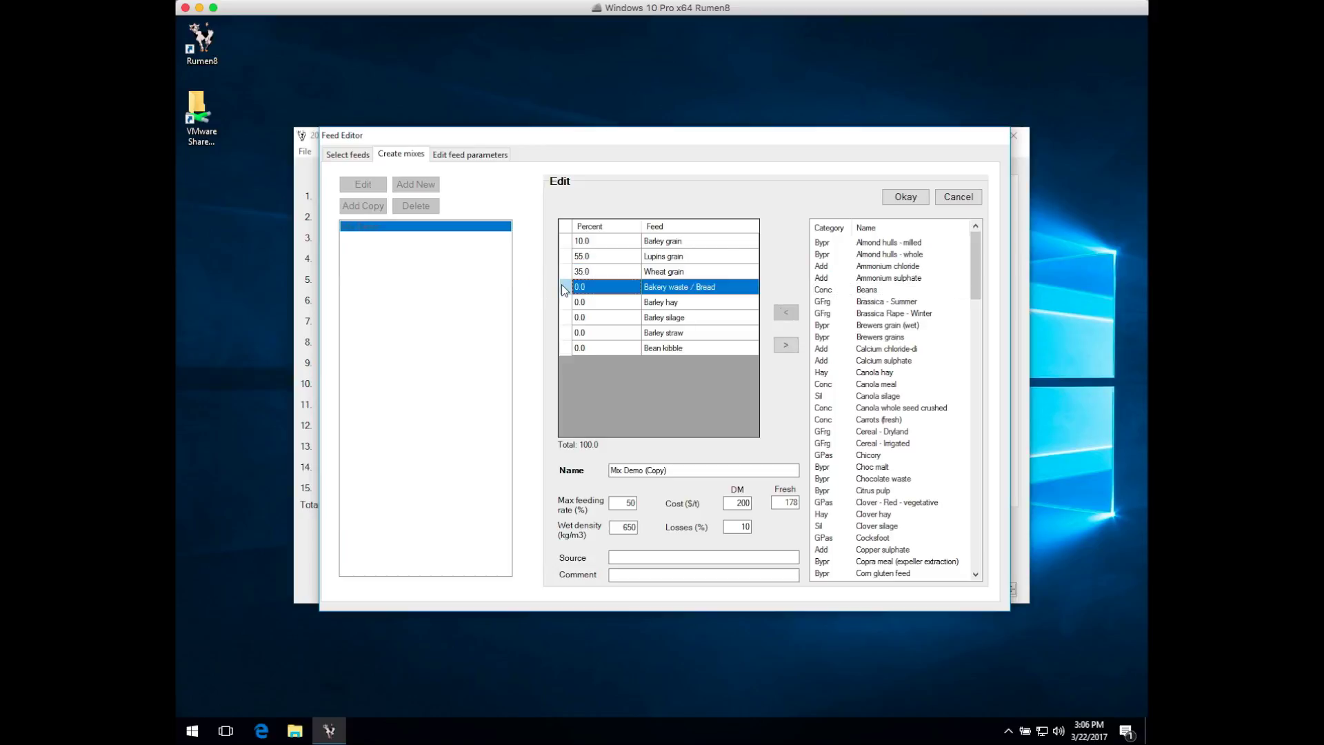
key("Delete")
left_click(566, 290)
key("Delete")
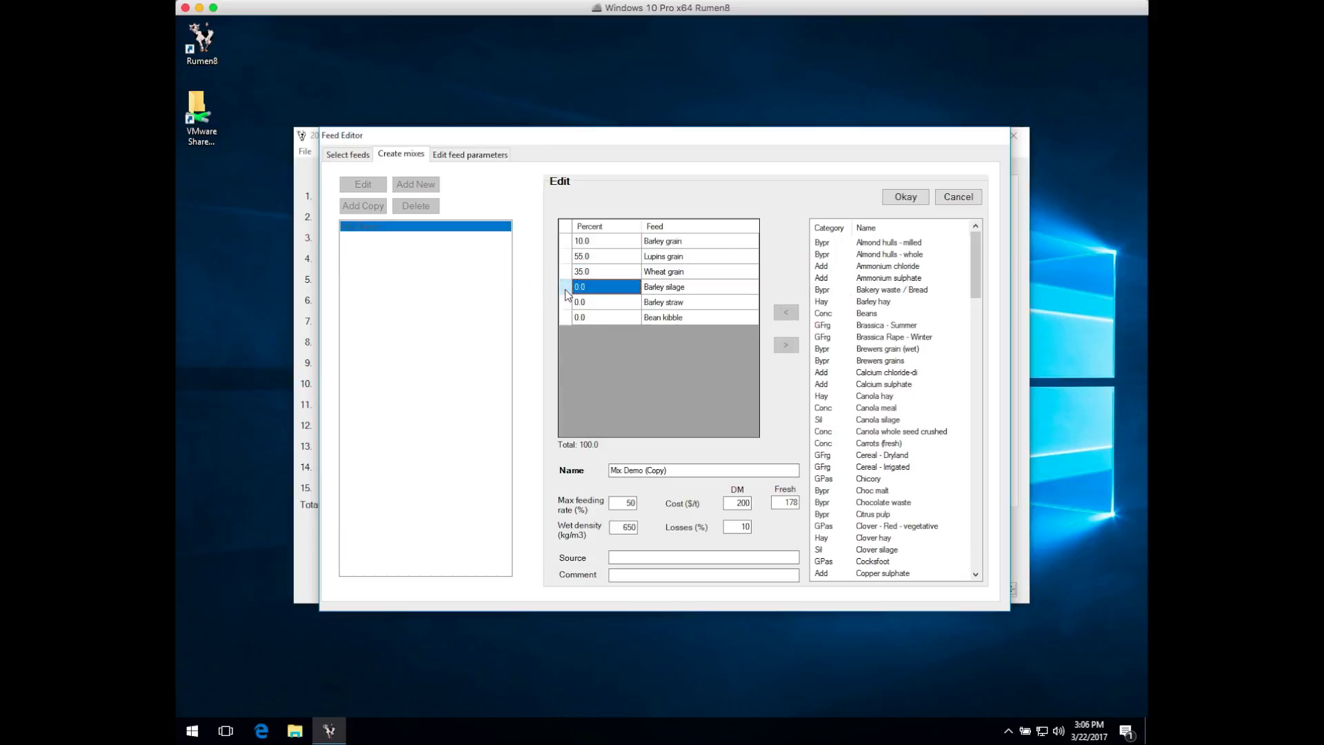
left_click(565, 289)
key("Delete")
left_click(565, 288)
key("Delete")
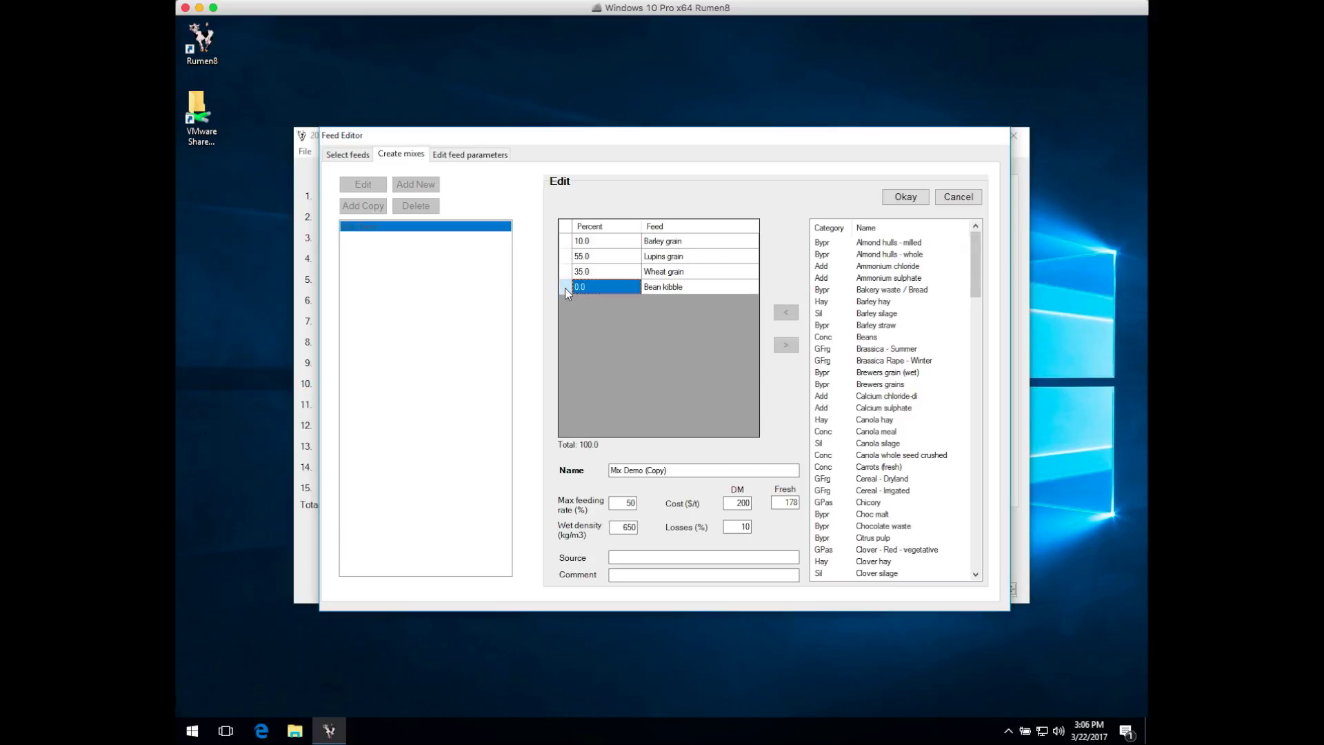
left_click(565, 288)
key("Delete")
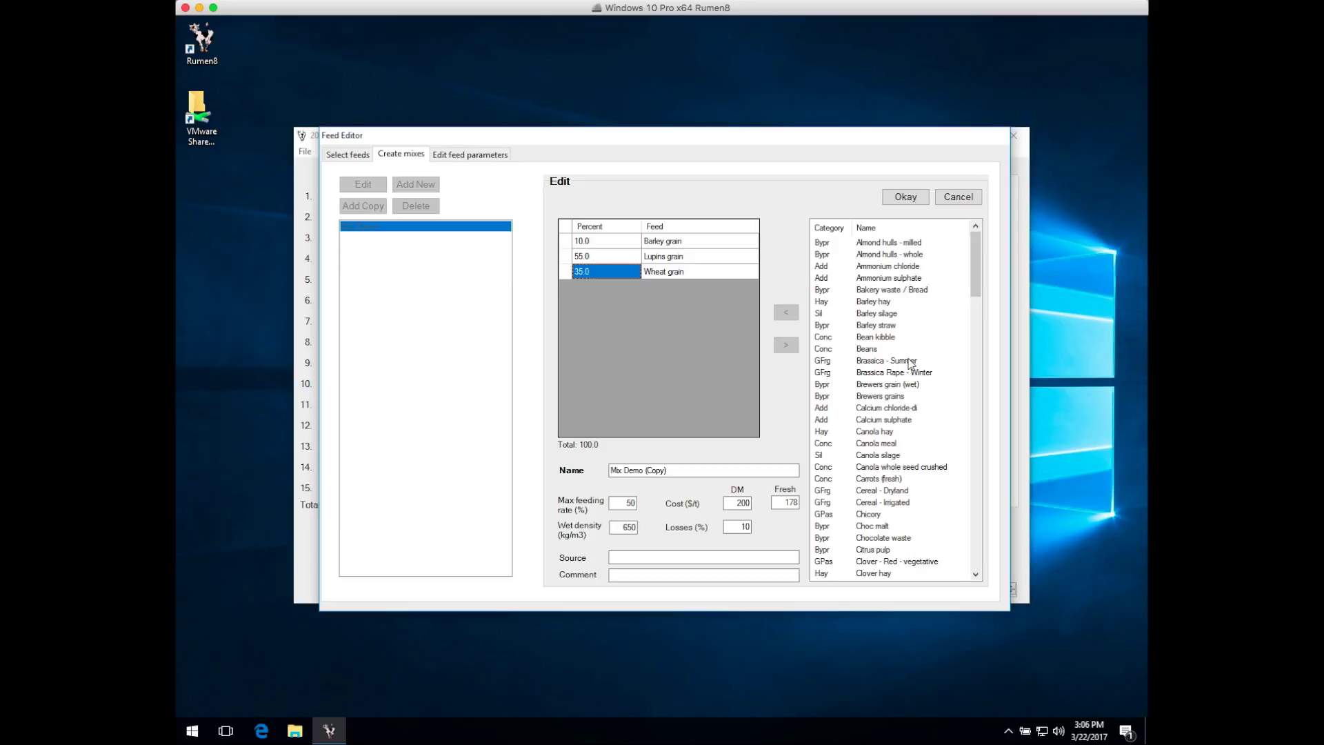
Add Canola meal to Mix Demo (Copy) at 5%, bringing the total to 105.0
double_click(887, 444)
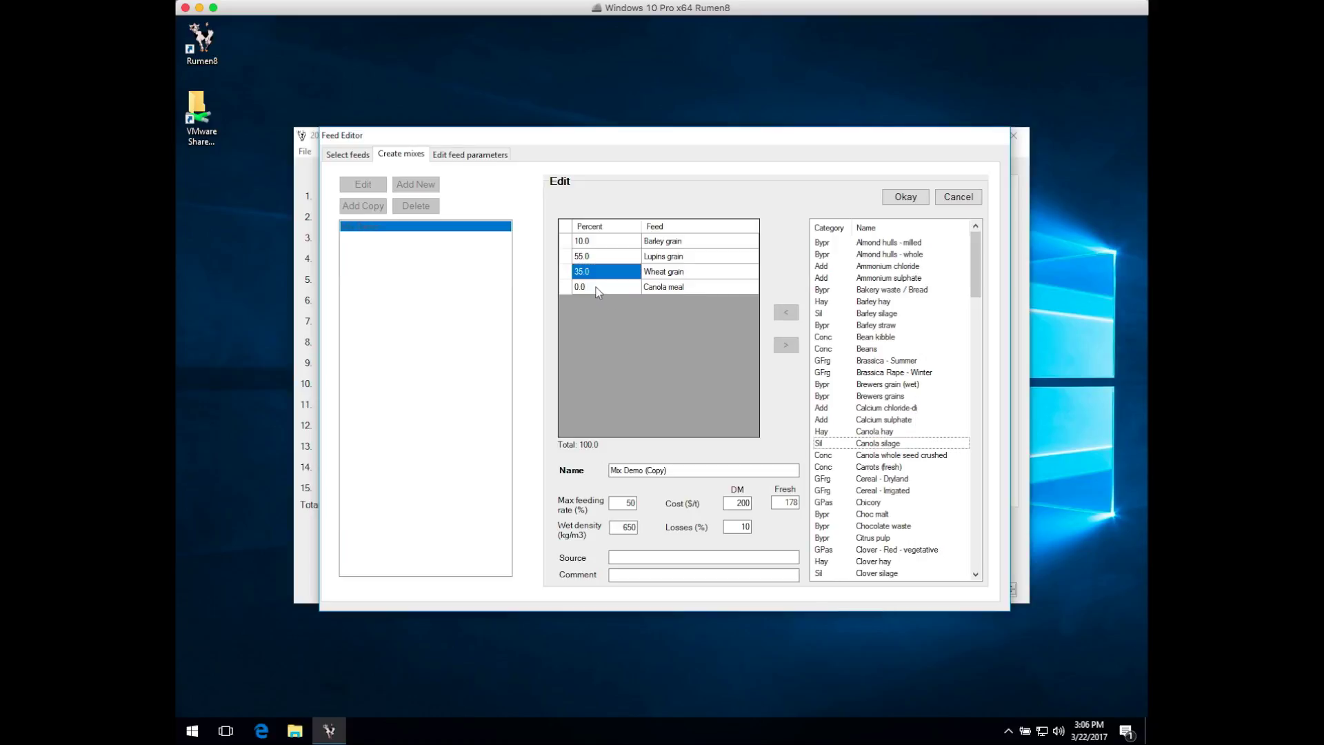
left_click(597, 286)
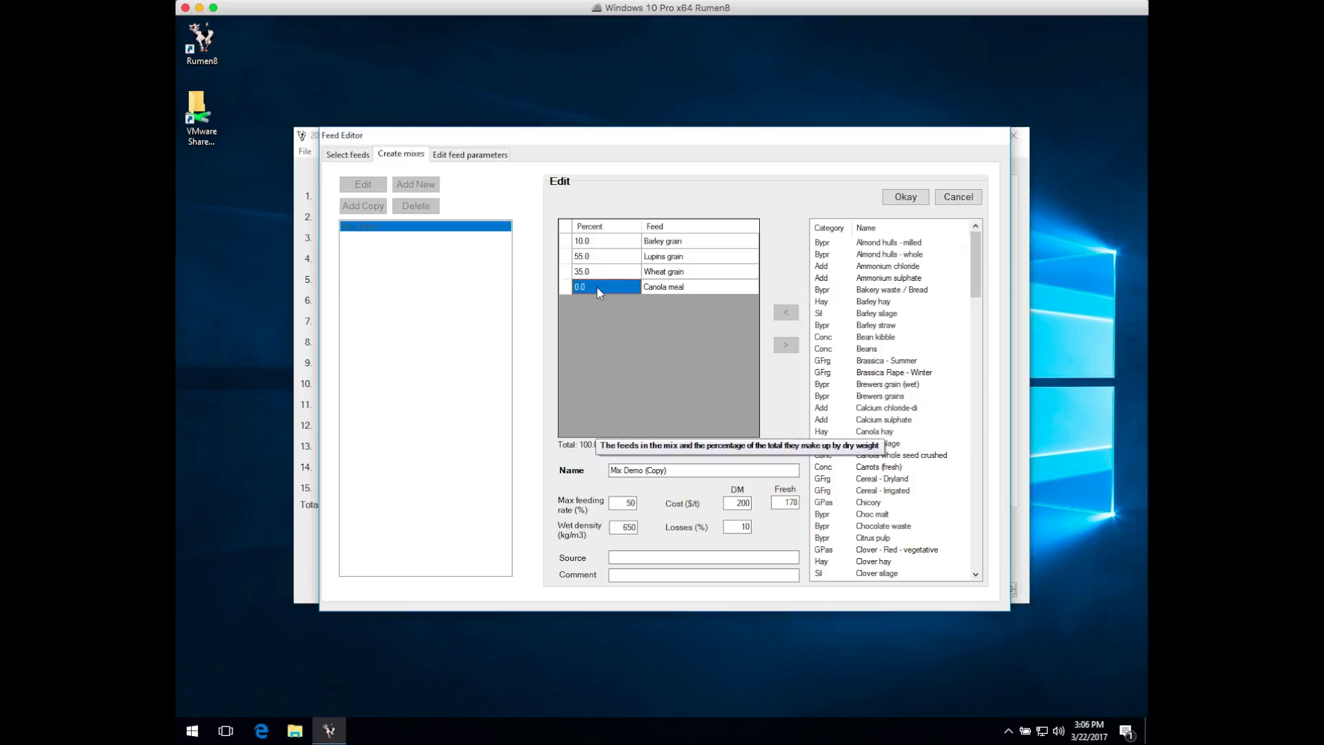
type("5")
key("Return")
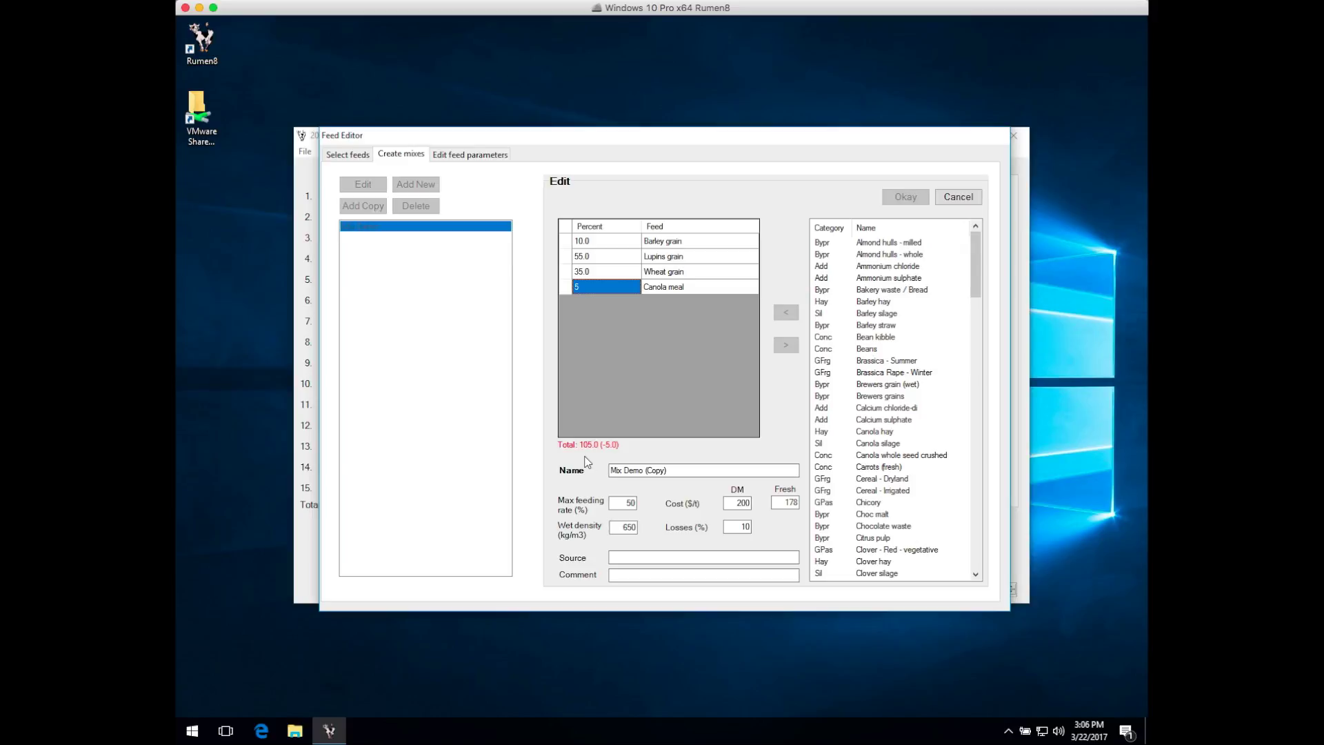
Select Wheat grain's Percent cell for editing
mouse_move(591, 456)
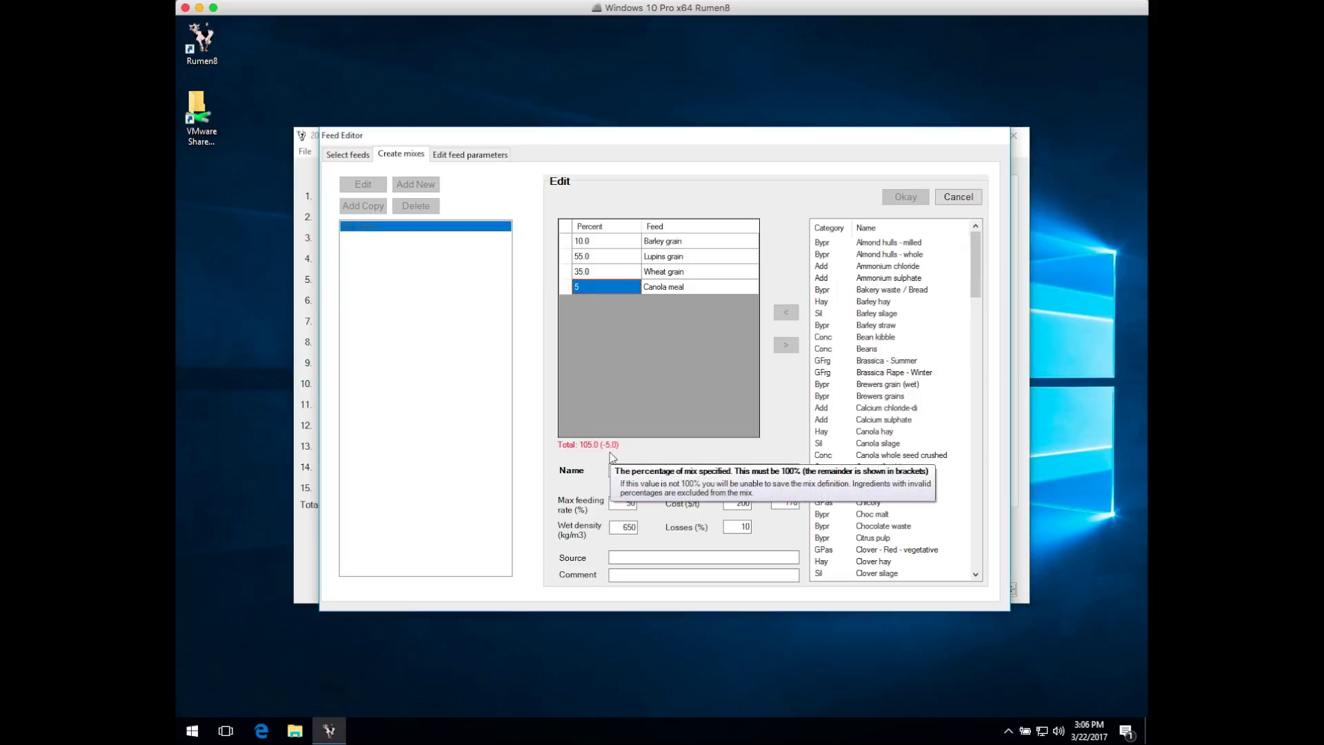
mouse_move(607, 345)
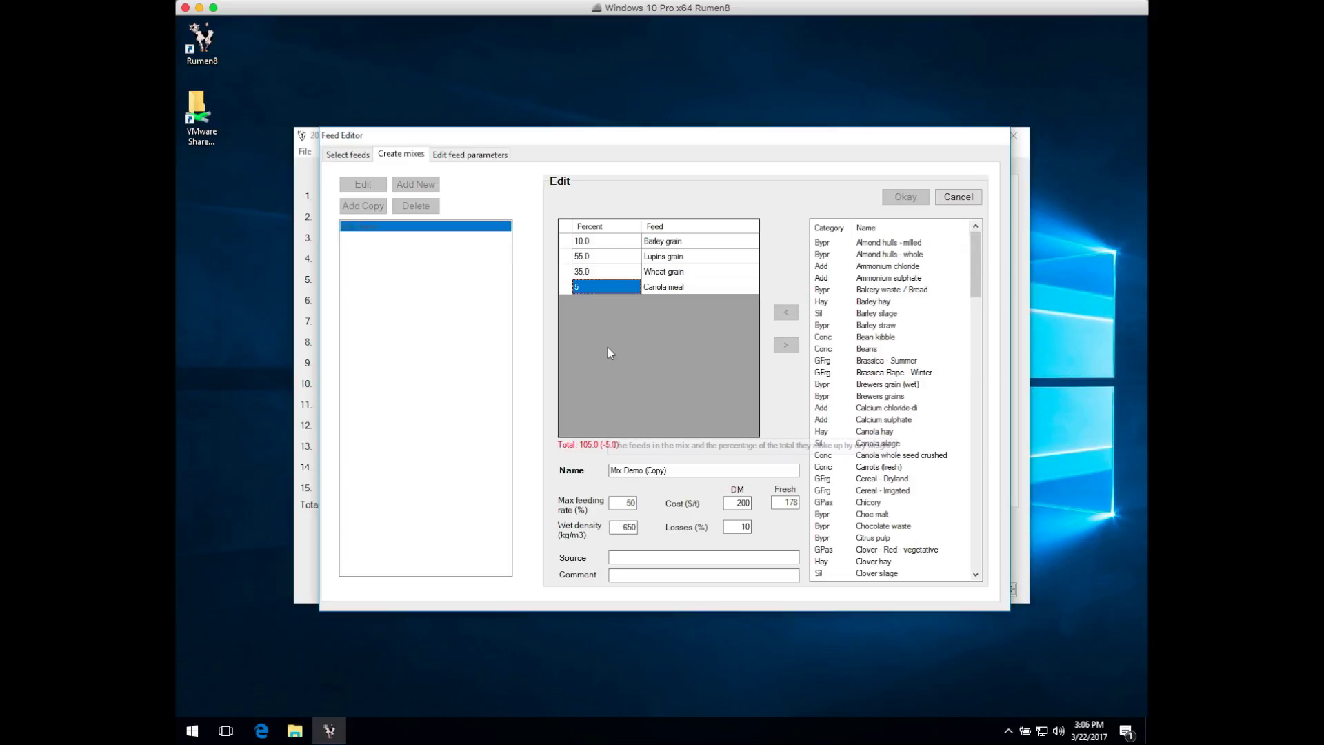
left_click(604, 275)
Cut Wheat grain from 35 to 30% so the mix totals 100.0, and save it
left_click(603, 272)
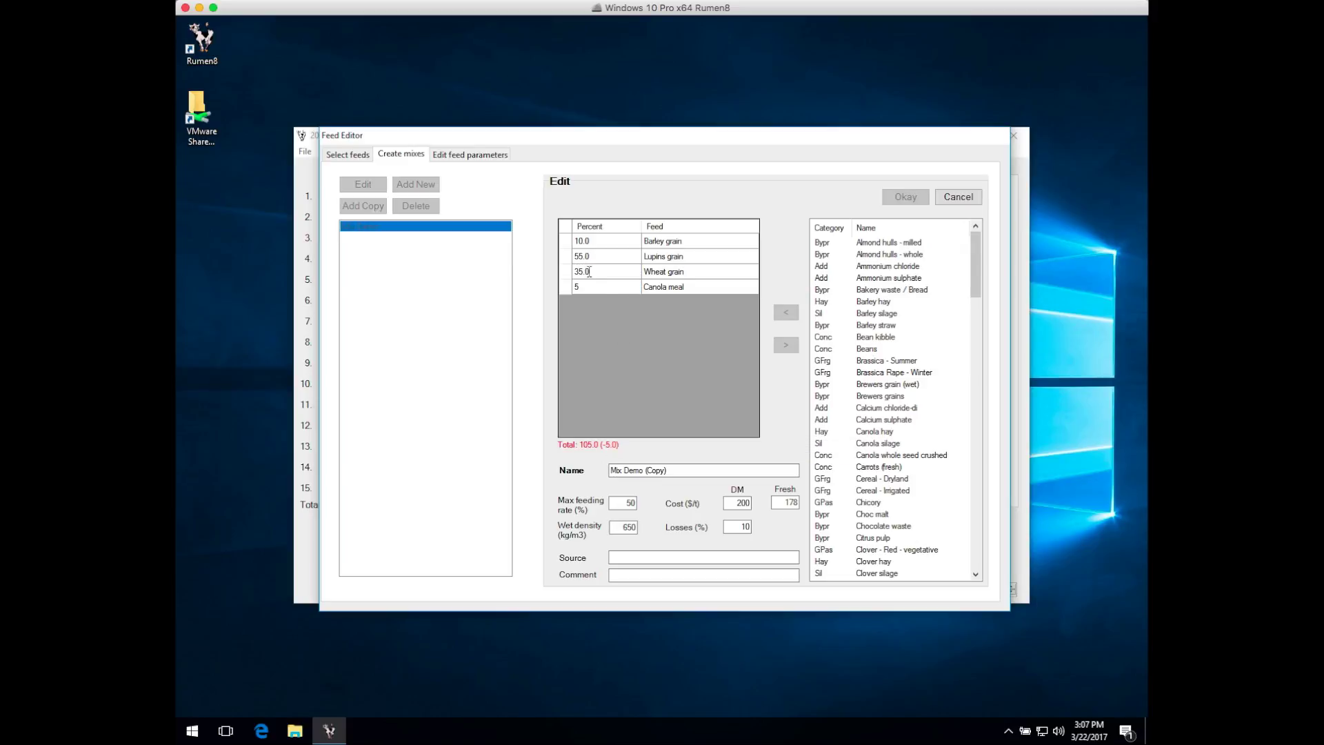
double_click(589, 271)
type("30")
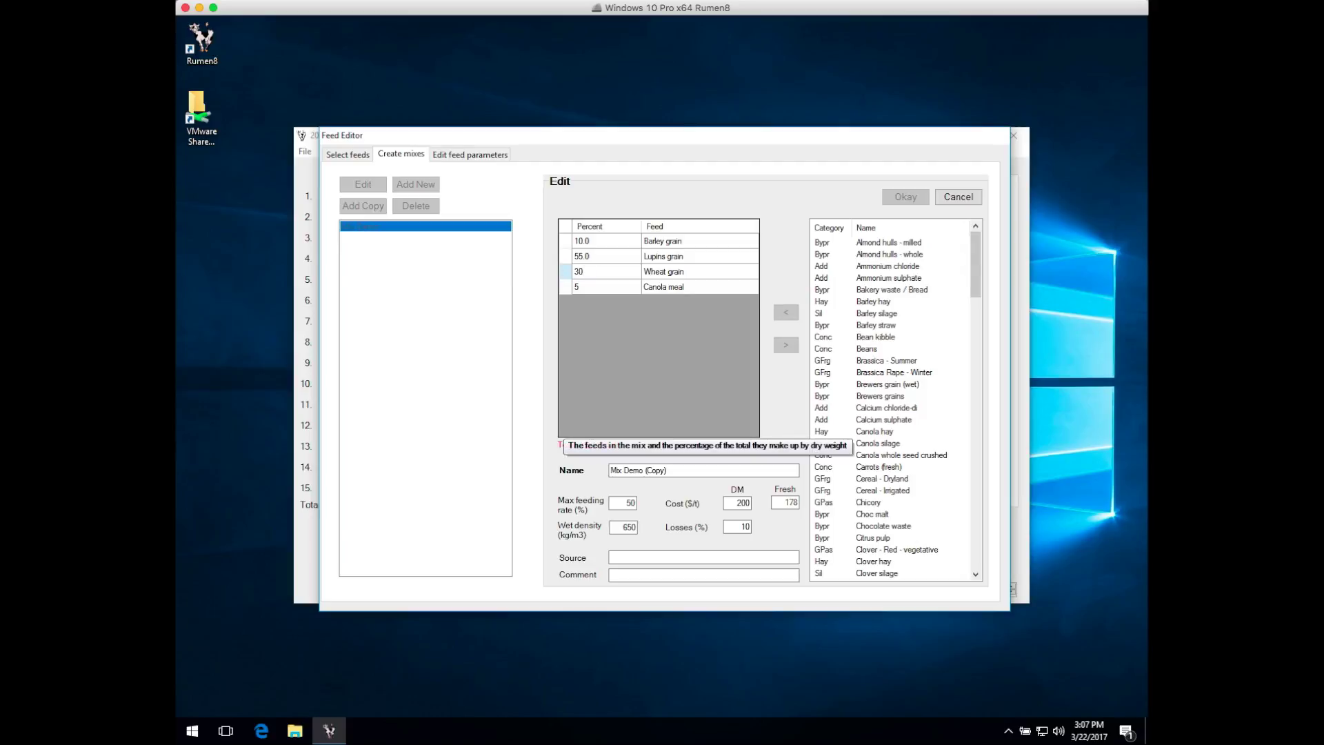
key("Return")
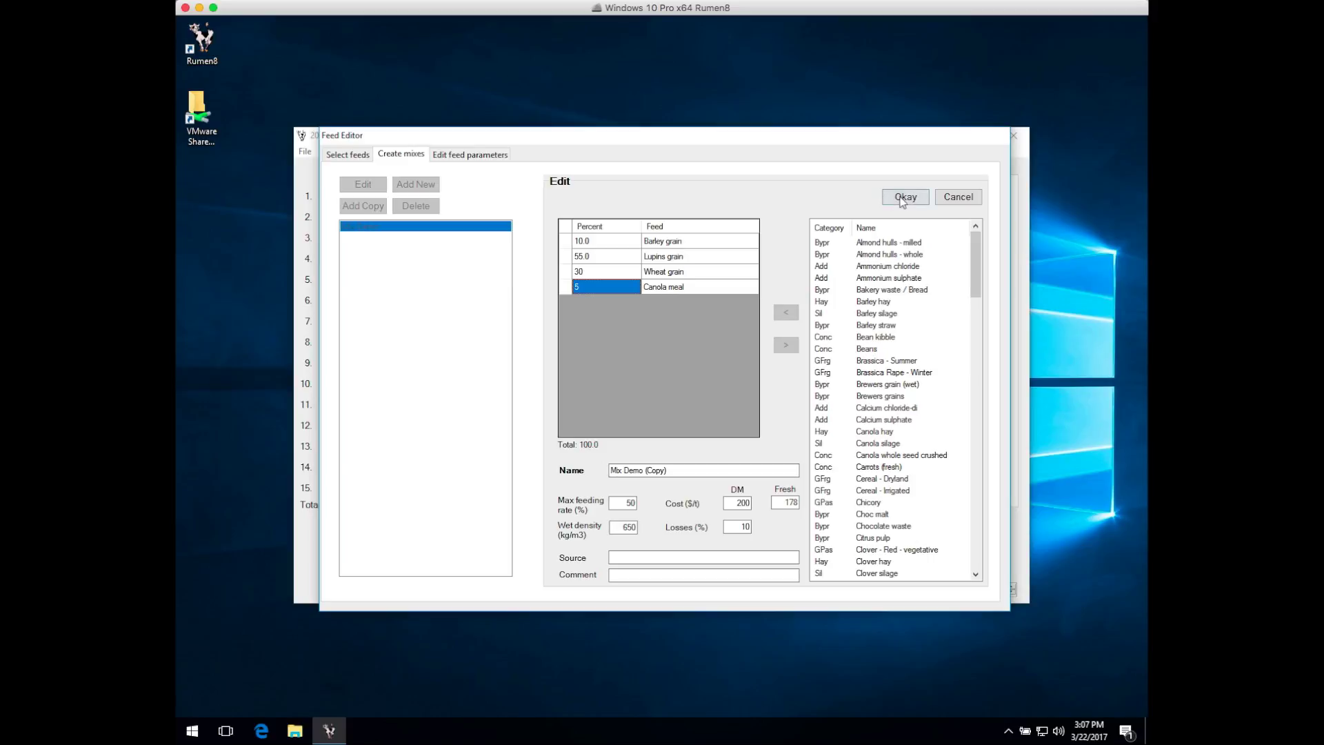
left_click(902, 199)
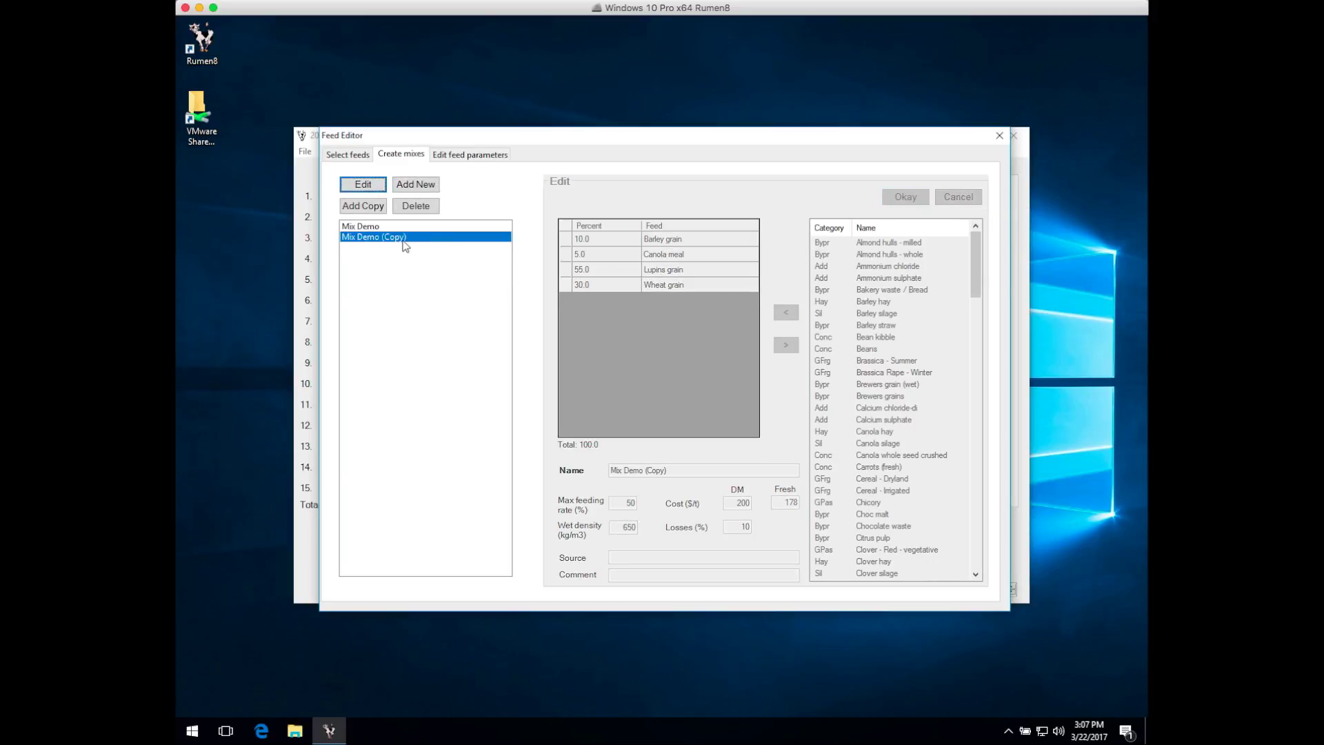
Show the Select feeds list scrolled down to the Mix Demo and Mix Demo (Copy) entries
left_click(358, 157)
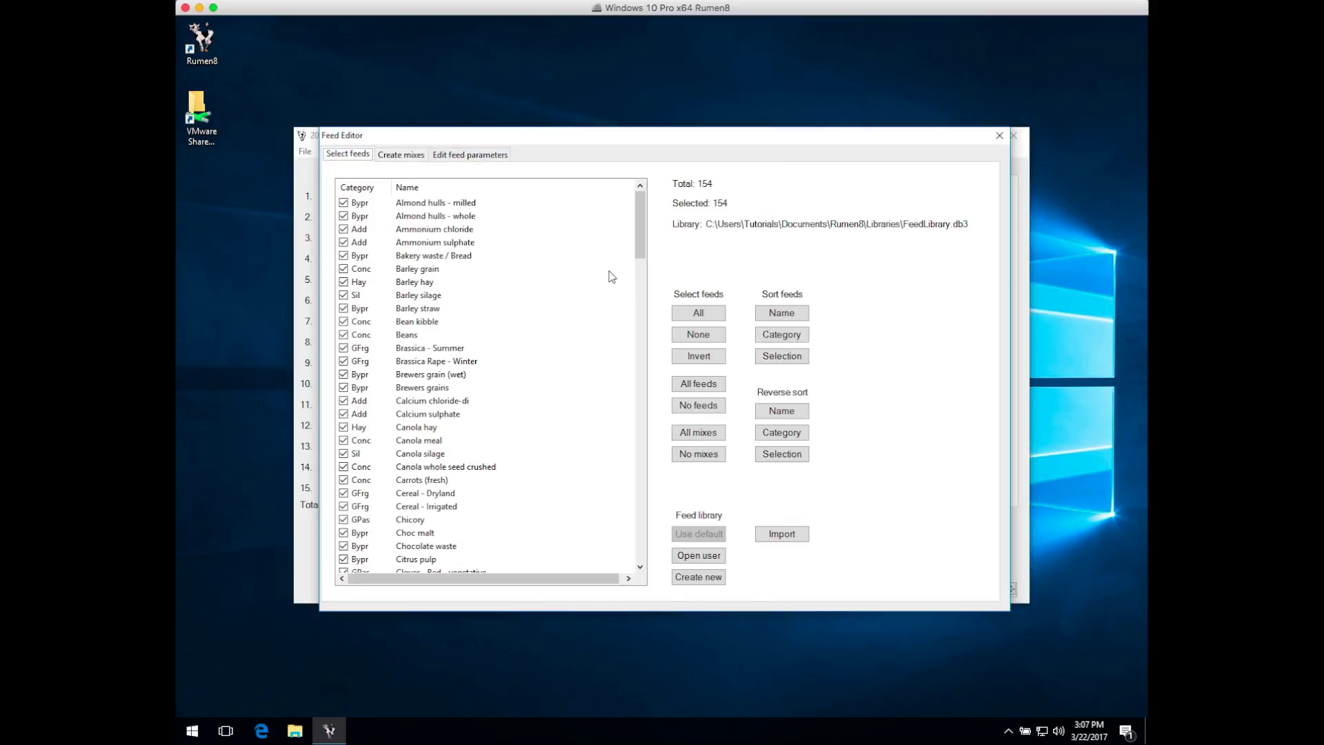
left_click_drag(641, 227, 620, 383)
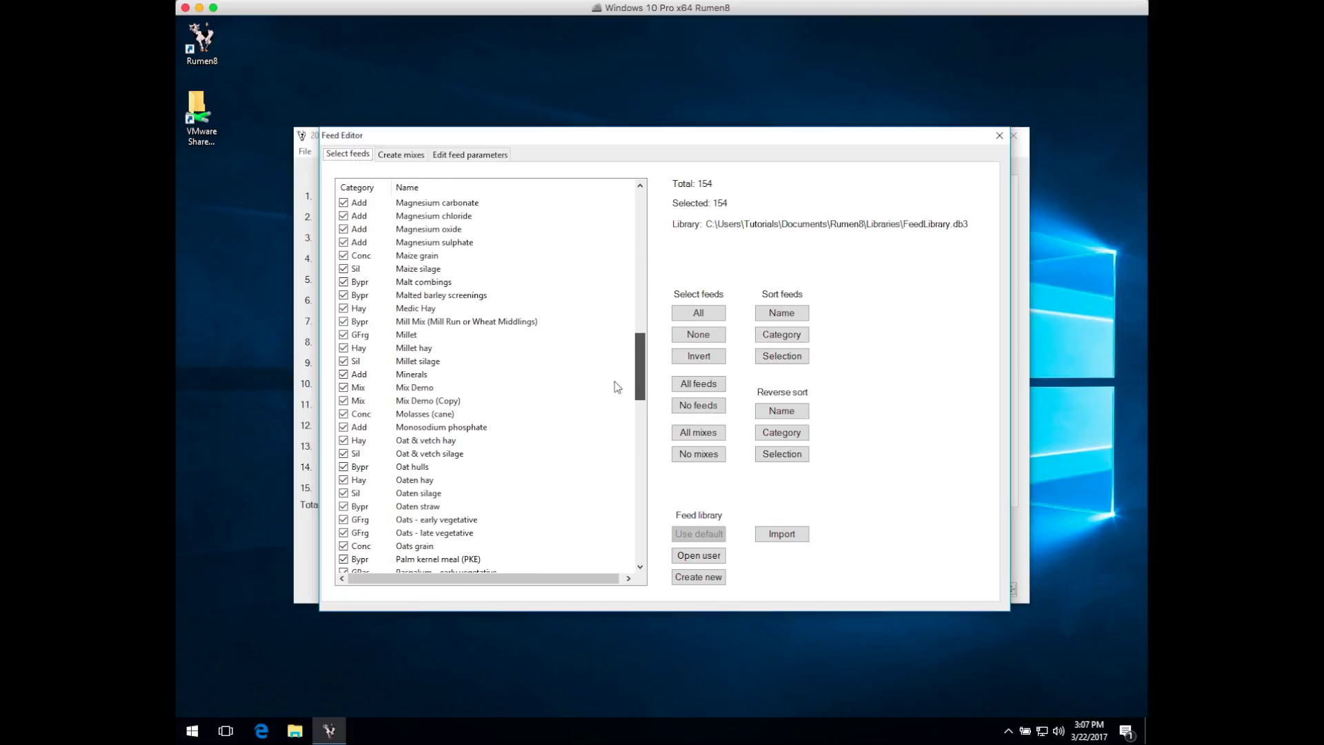